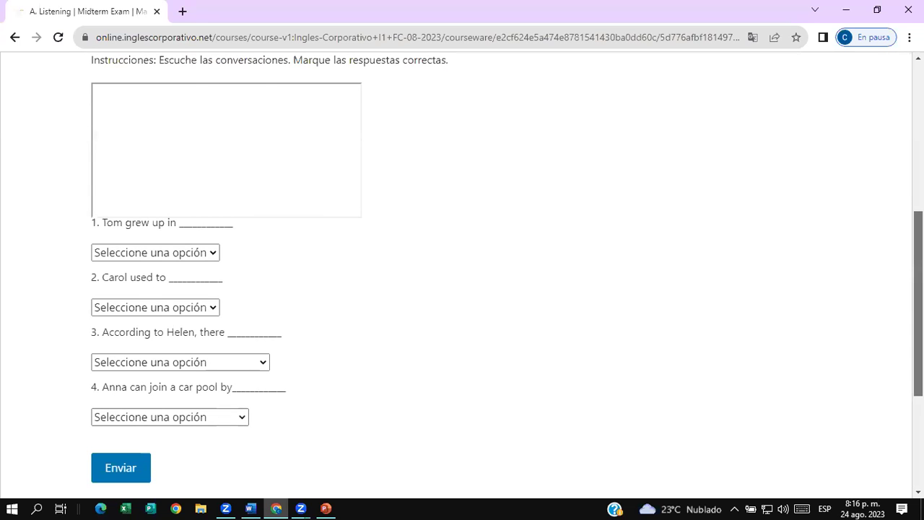
Review the Listening section's instructions and its four fill-in-the-blank questions
scroll(422, 200, up, 3)
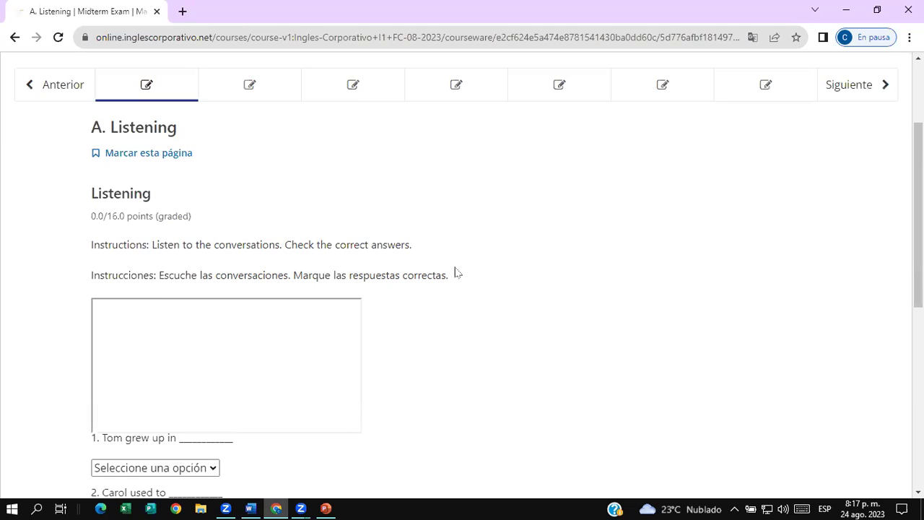
scroll(402, 200, down, 1)
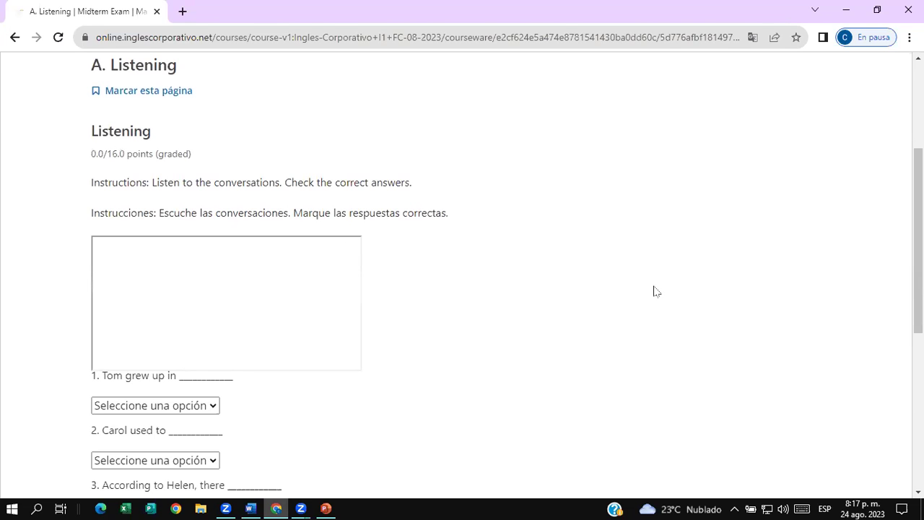
scroll(462, 274, down, 1)
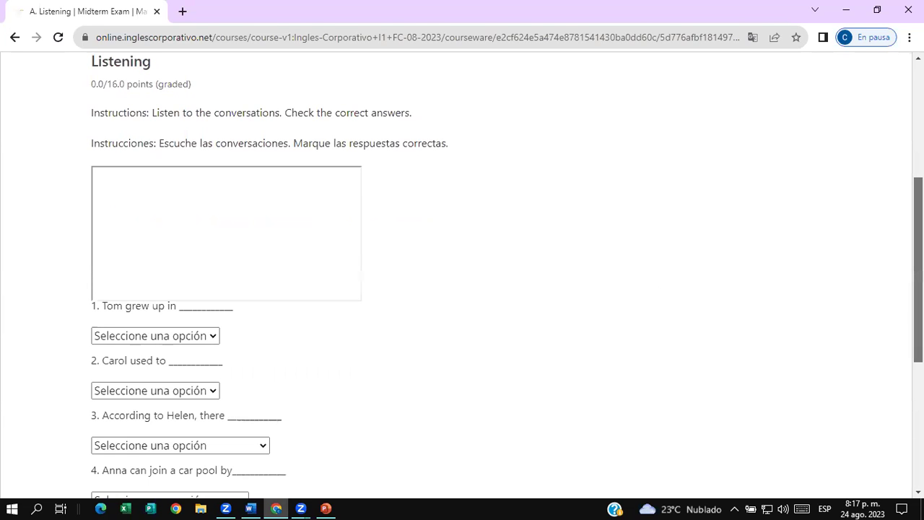
scroll(462, 274, down, 1)
scroll(462, 274, up, 1)
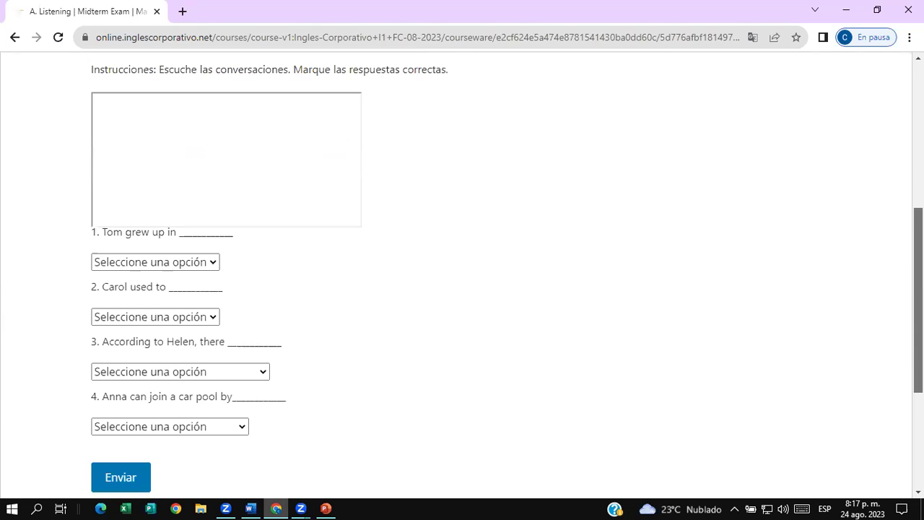
scroll(444, 326, up, 1)
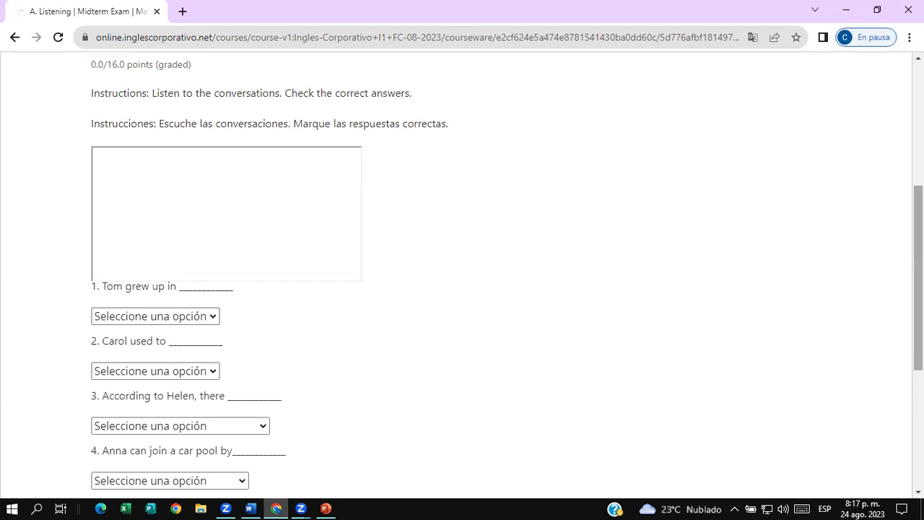
mouse_move(918, 278)
mouse_down()
mouse_move(919, 391)
mouse_move(918, 294)
mouse_up()
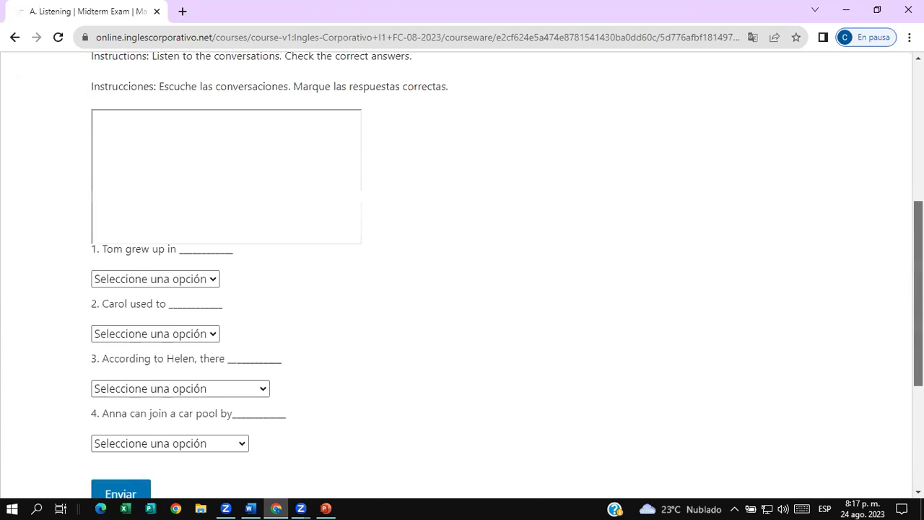
scroll(588, 223, down, 1)
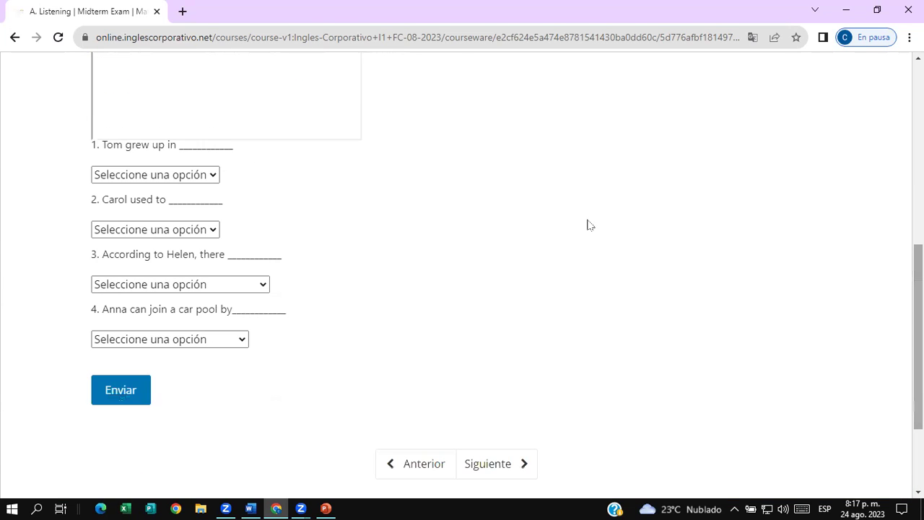
Answer listening question 1 with "San francisco" and question 2 with "read comic books."
click(213, 176)
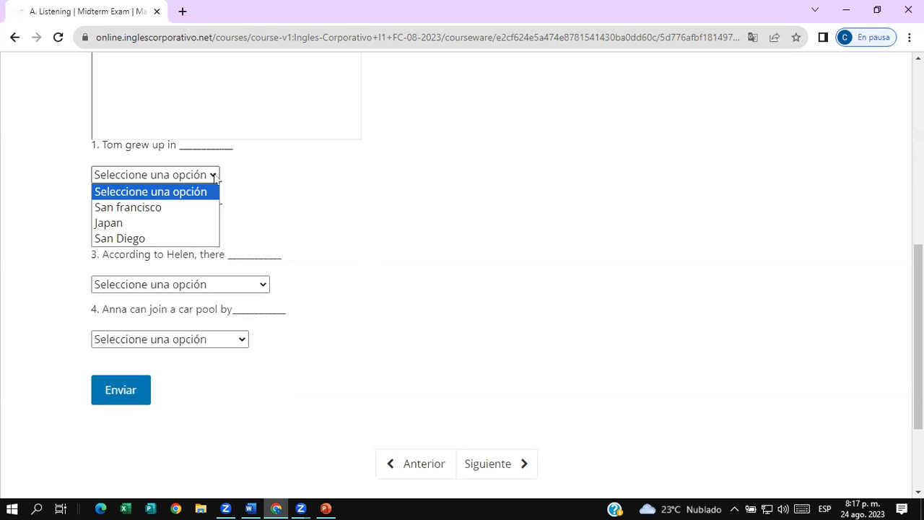
click(129, 208)
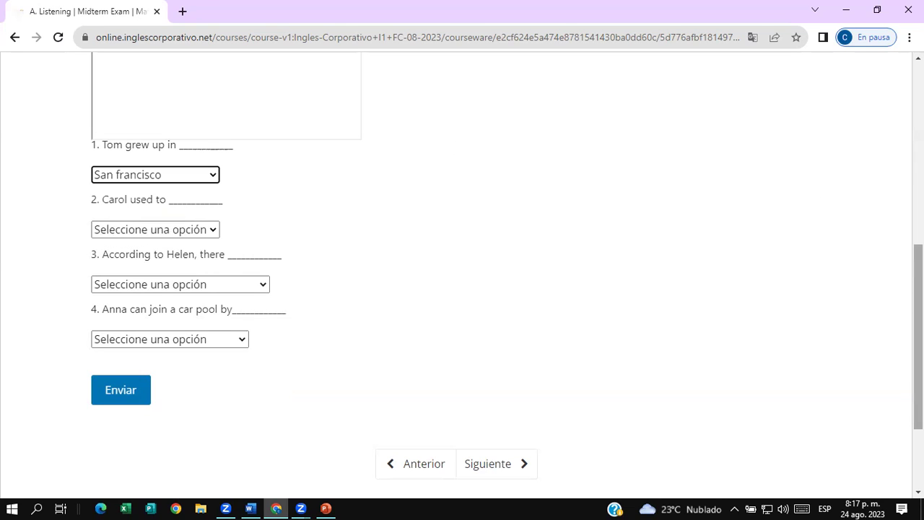
drag(918, 336, 918, 361)
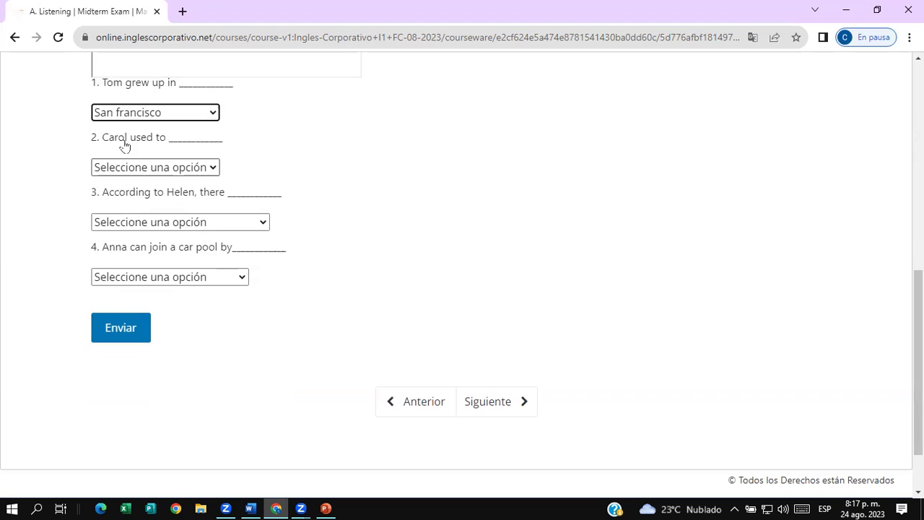
click(209, 168)
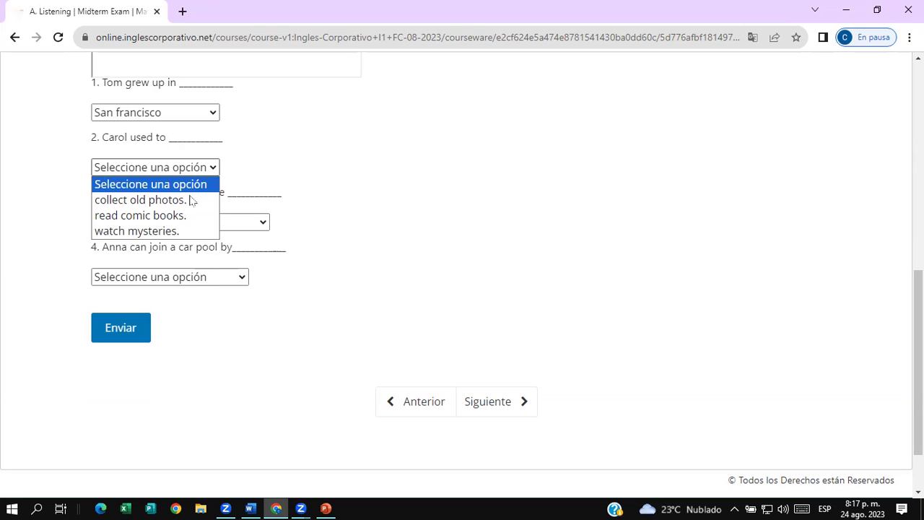
click(168, 215)
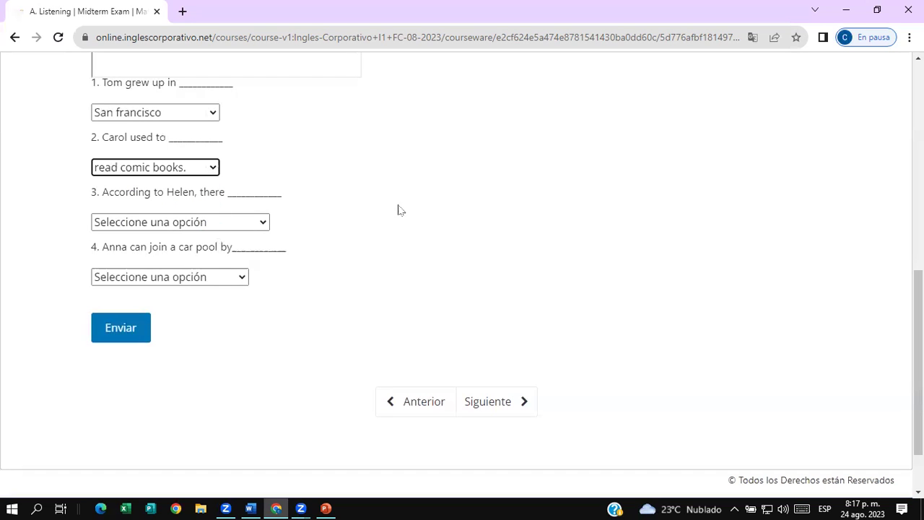
Answer listening question 3 with "isn't enough parking downtown." and question 4 with "calling a phone number"
scroll(390, 216, down, 1)
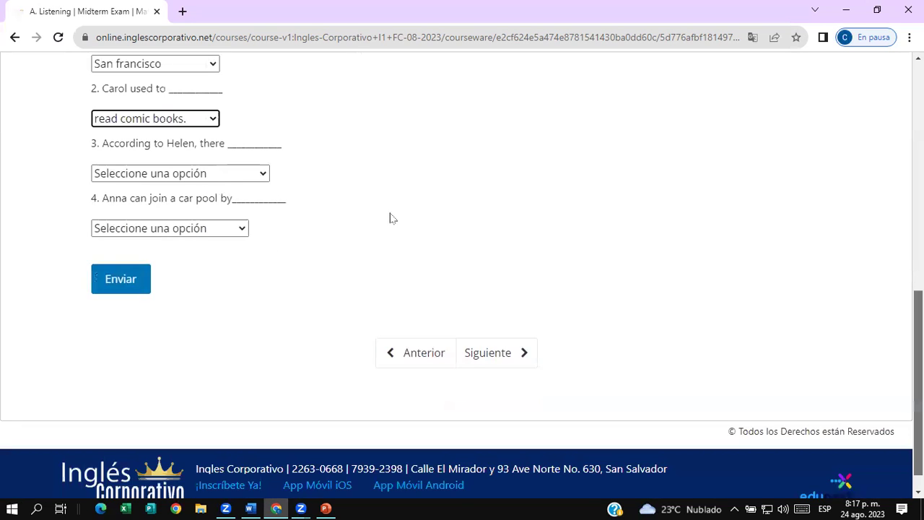
click(265, 173)
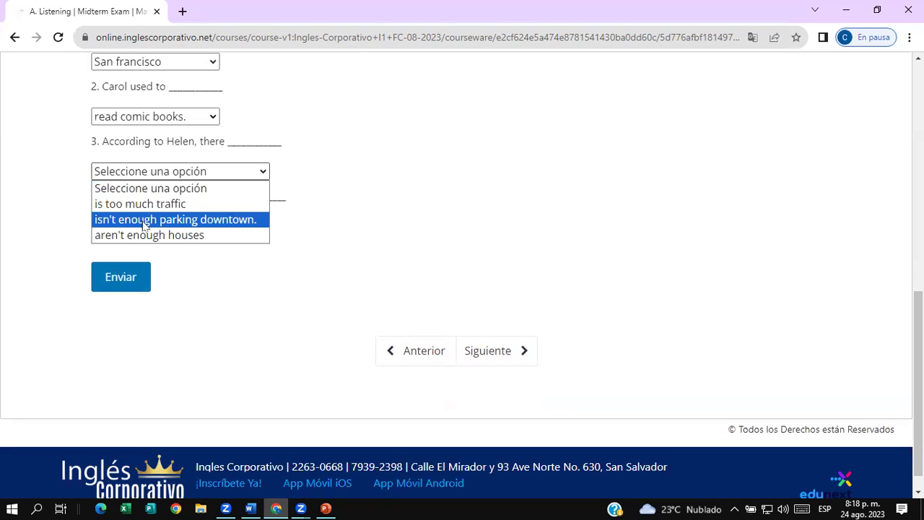
click(239, 213)
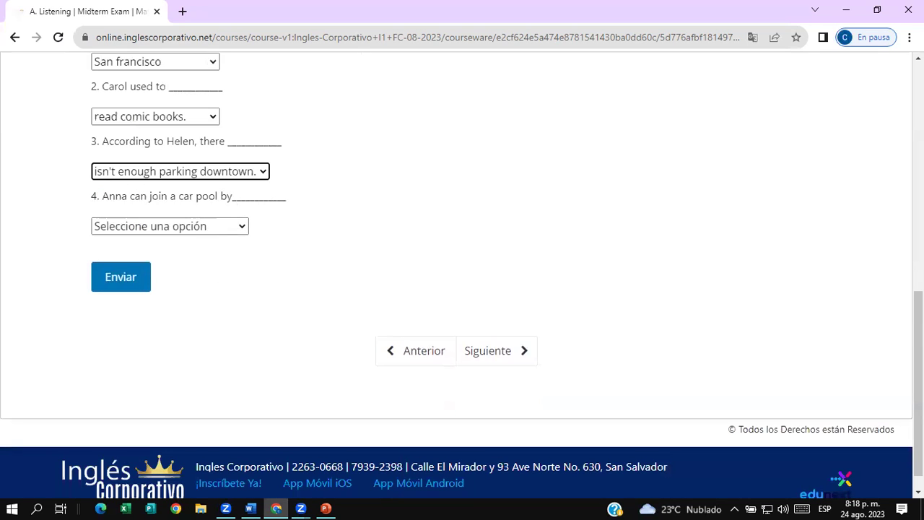
scroll(238, 209, down, 1)
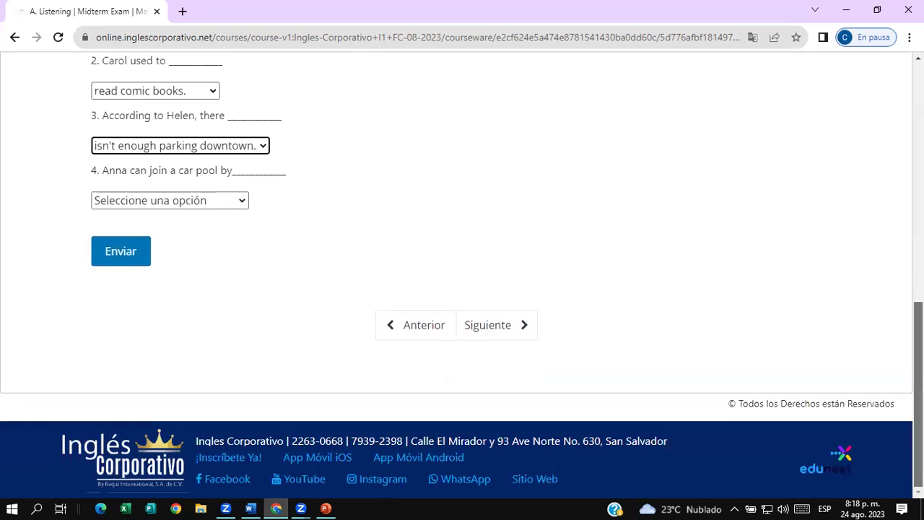
click(239, 202)
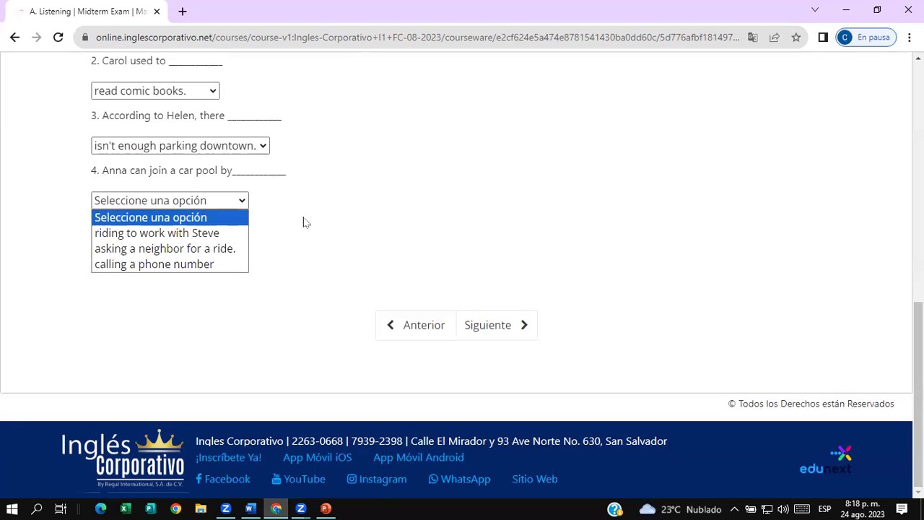
click(202, 263)
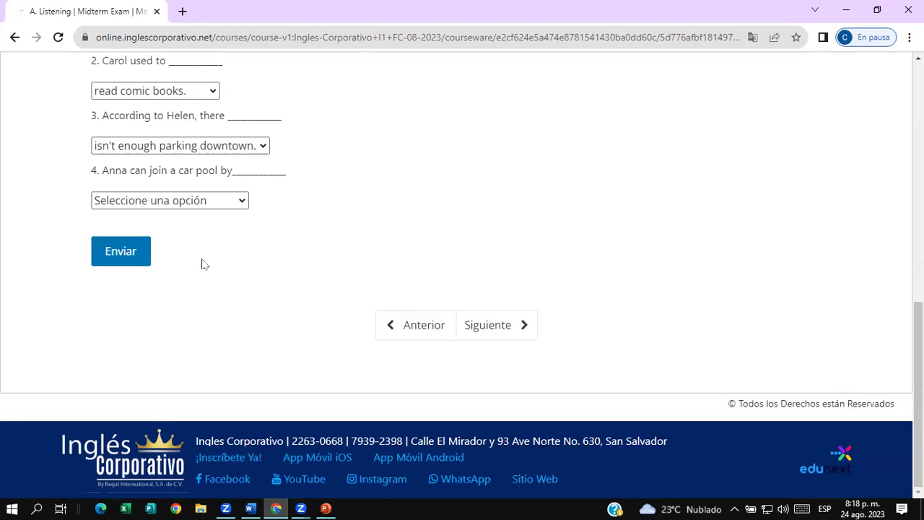
Submit the listening answers and open exam section "B. Use the past tense."
click(121, 251)
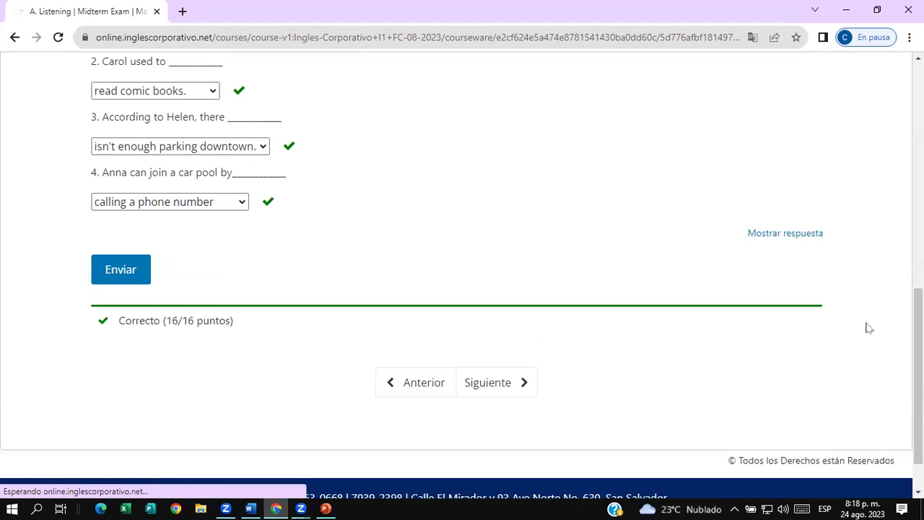
scroll(868, 328, up, 3)
scroll(355, 179, up, 8)
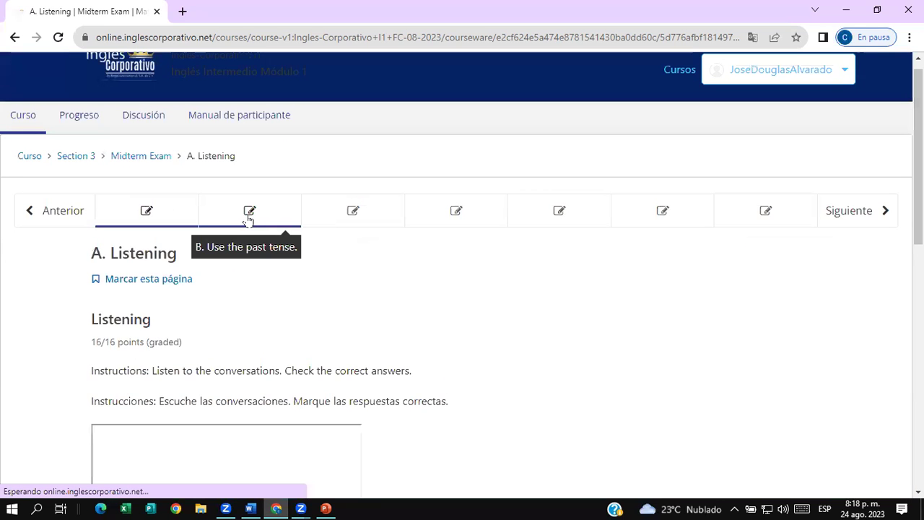
click(248, 214)
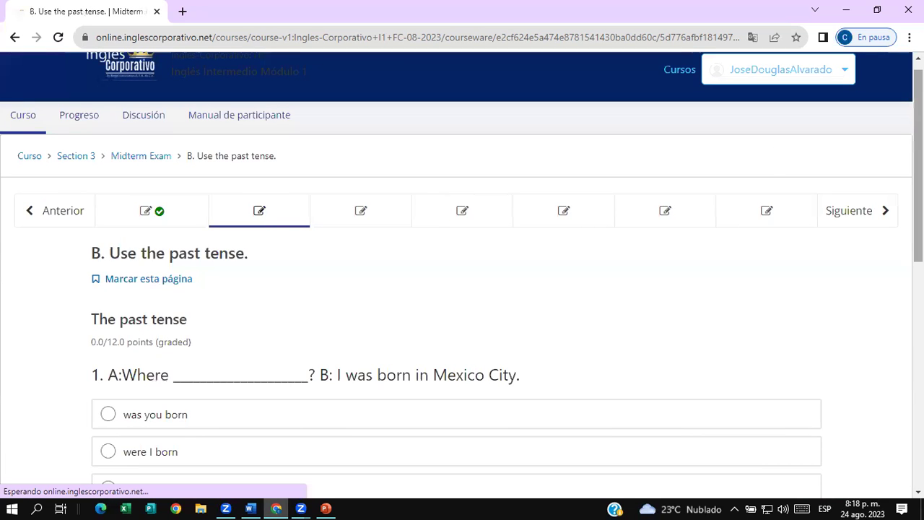
Choose "were you born" as the answer to question 1 of the past tense section
scroll(462, 289, down, 2)
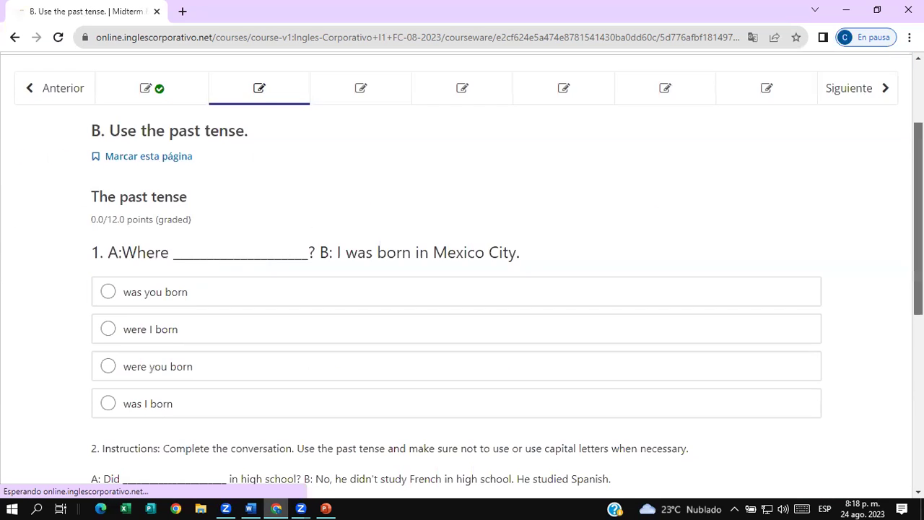
scroll(462, 289, down, 1)
scroll(462, 289, down, 1)
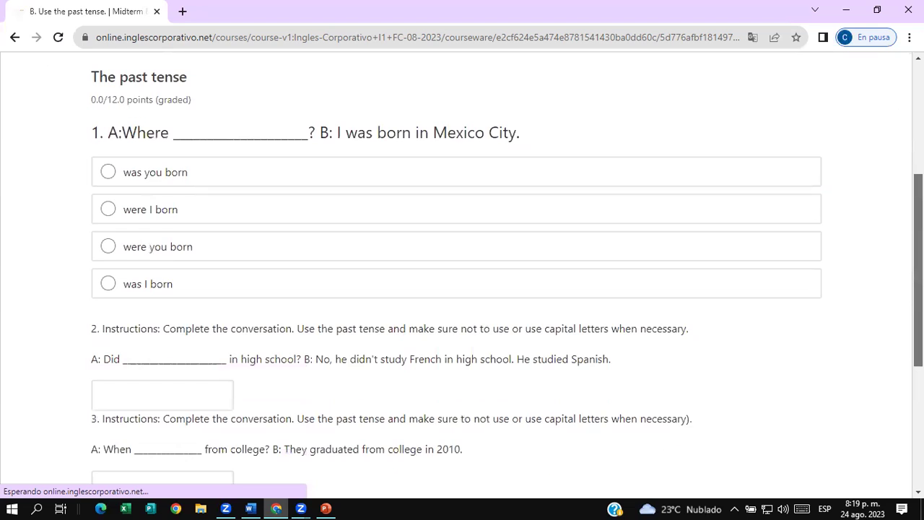
click(103, 163)
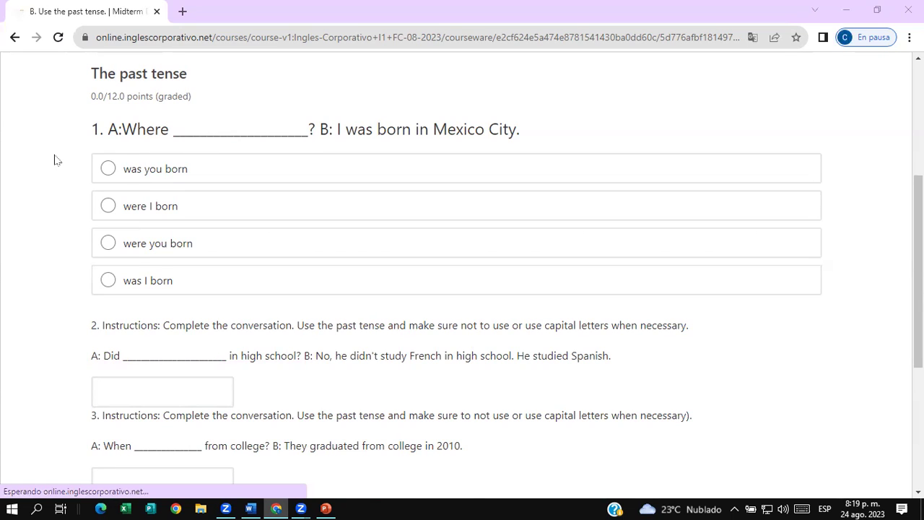
click(111, 207)
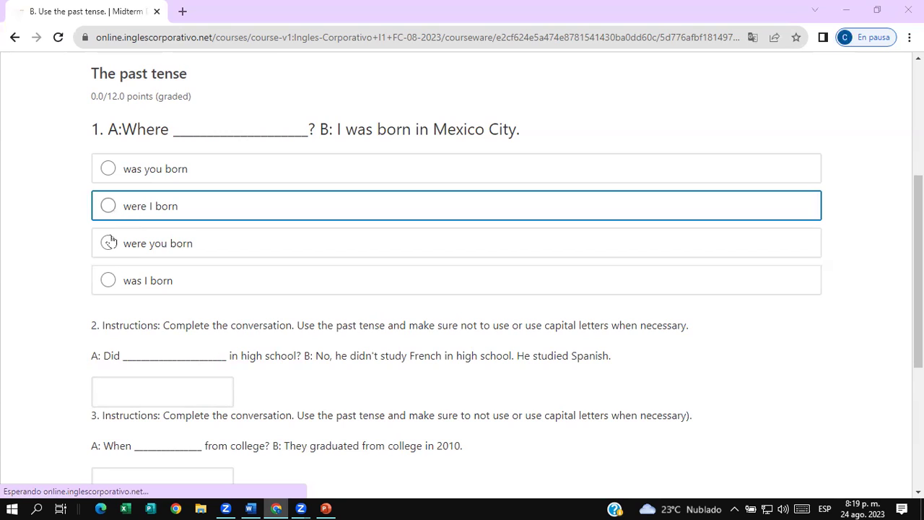
click(110, 243)
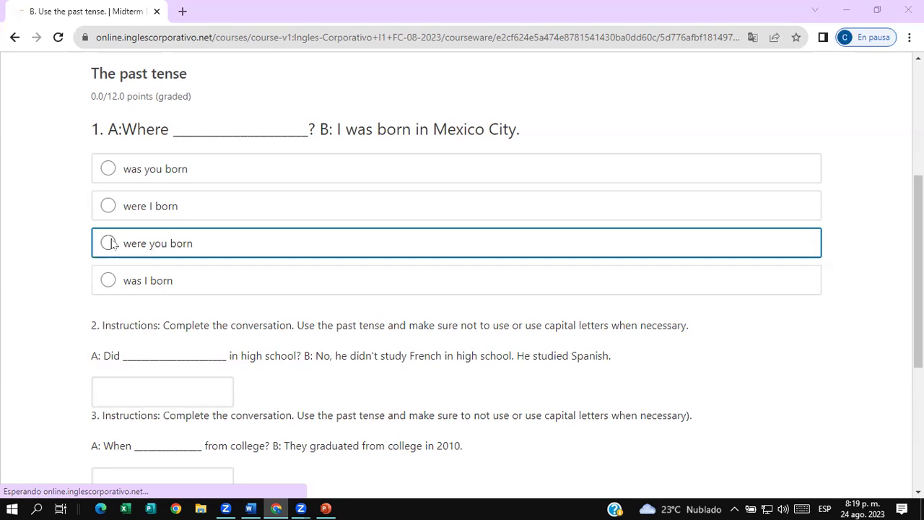
click(540, 259)
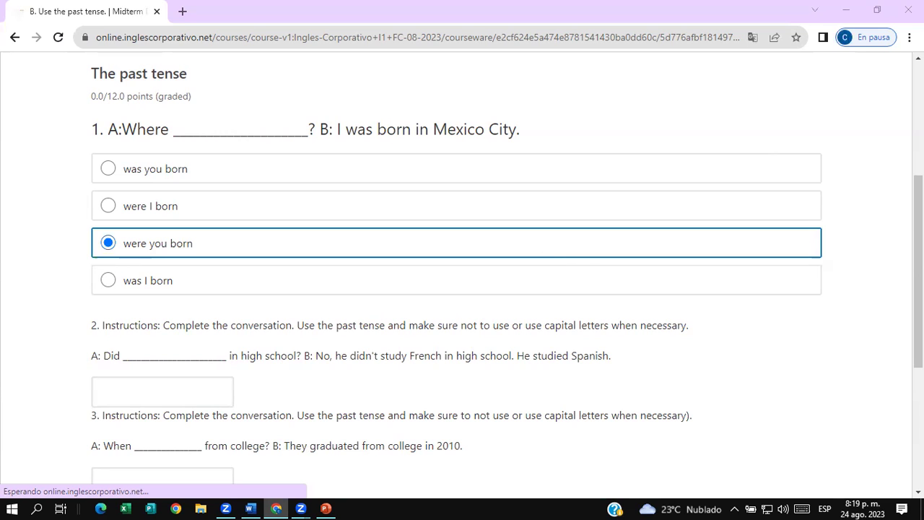
Fill in the blank of past tense question 2 with "he study French"
scroll(462, 274, down, 3)
scroll(462, 274, down, 1)
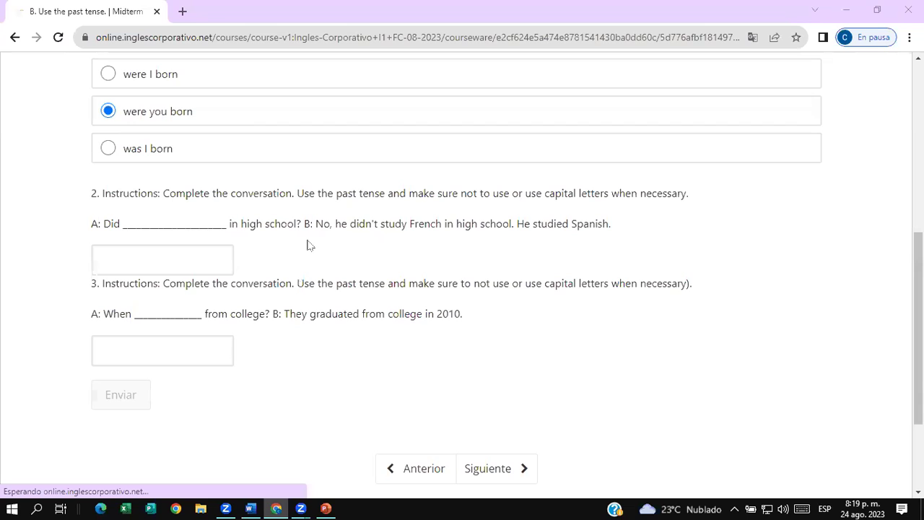
click(171, 267)
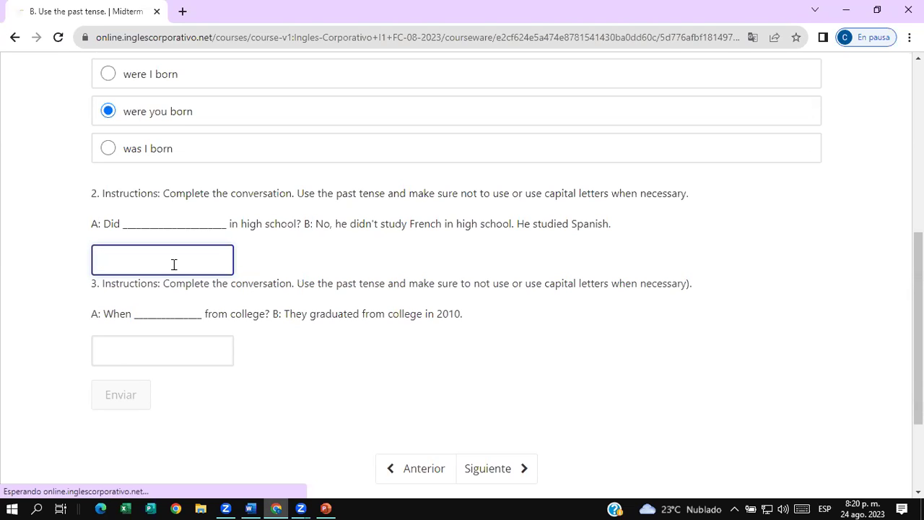
text(HGE)
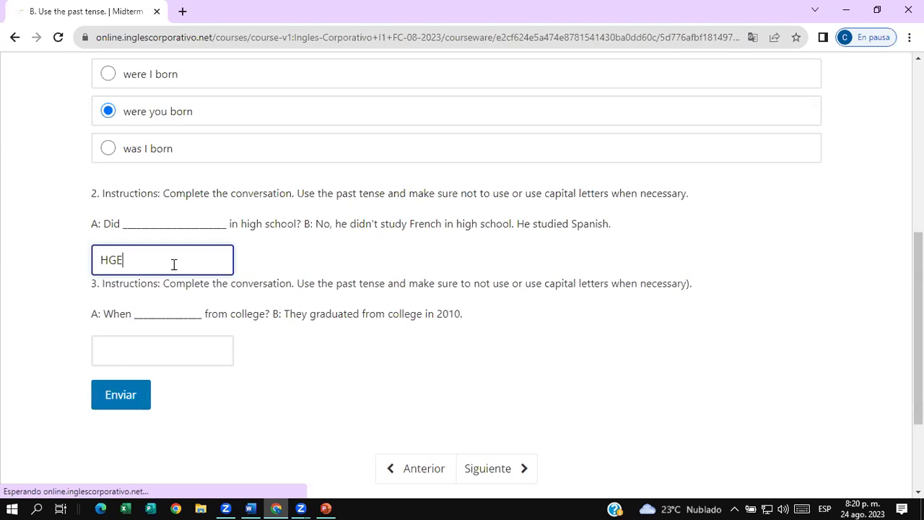
key(BackSpace)
key(BackSpace)
key(BackSpace)
text(he study Fren)
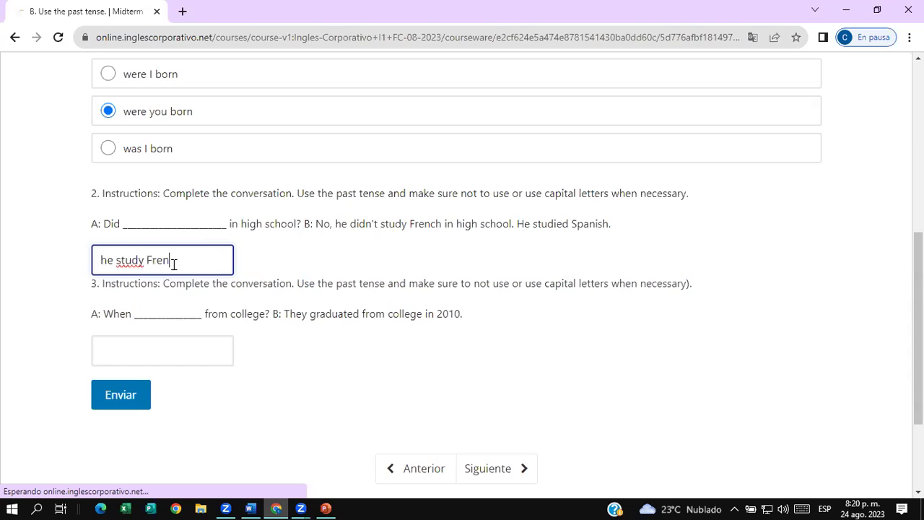
text(ch)
Fill in the blank of past tense question 3 with "did hey graduate"
scroll(462, 275, down, 1)
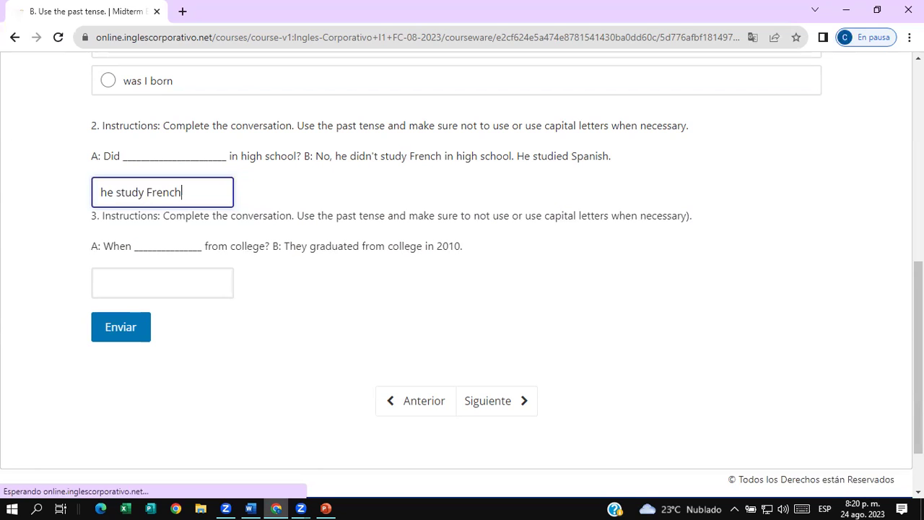
key(alt+Tab)
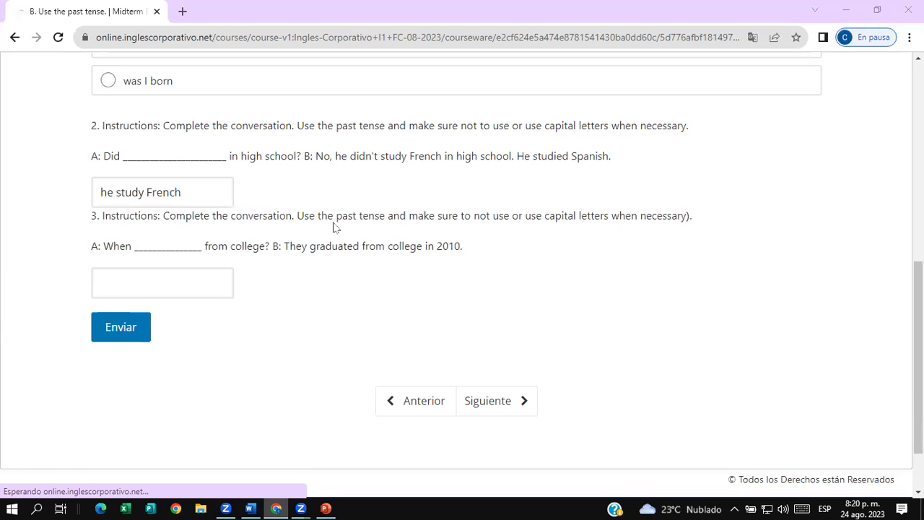
click(134, 292)
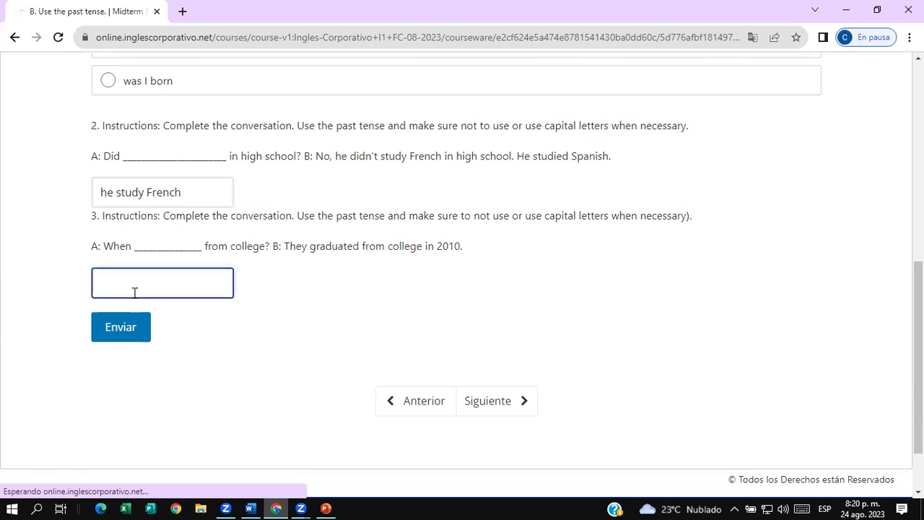
text(did hey graduate)
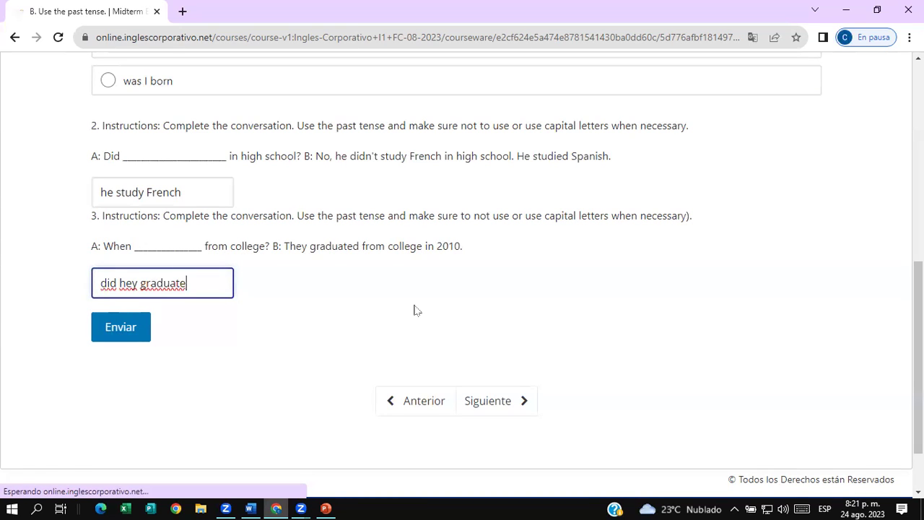
Submit the past tense section and resubmit it with the question 3 answer corrected to "did they graduate"
click(143, 336)
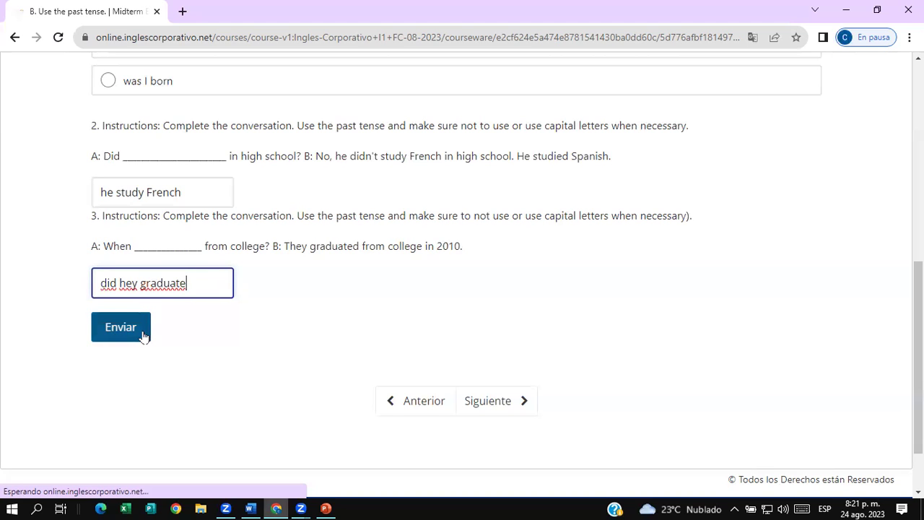
click(144, 334)
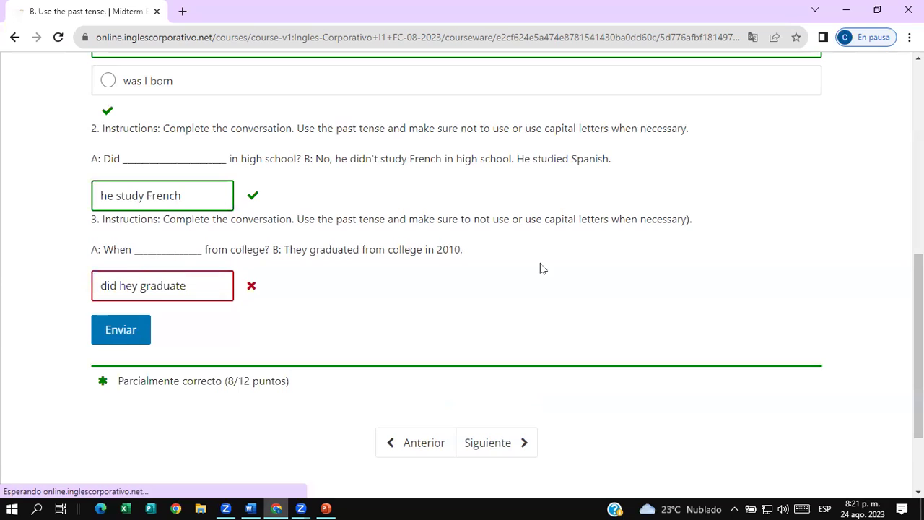
click(122, 285)
text(t)
click(129, 333)
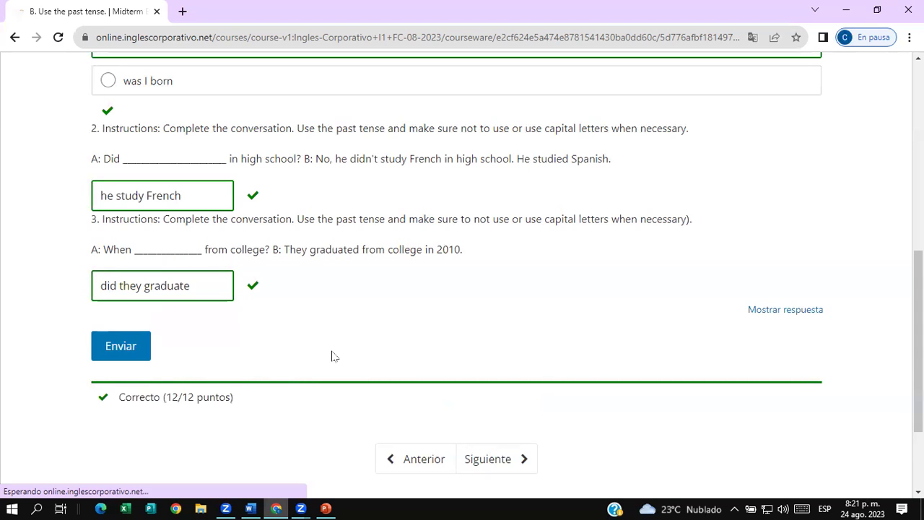
Open exam section "C. Vocabulary"
scroll(462, 274, up, 3)
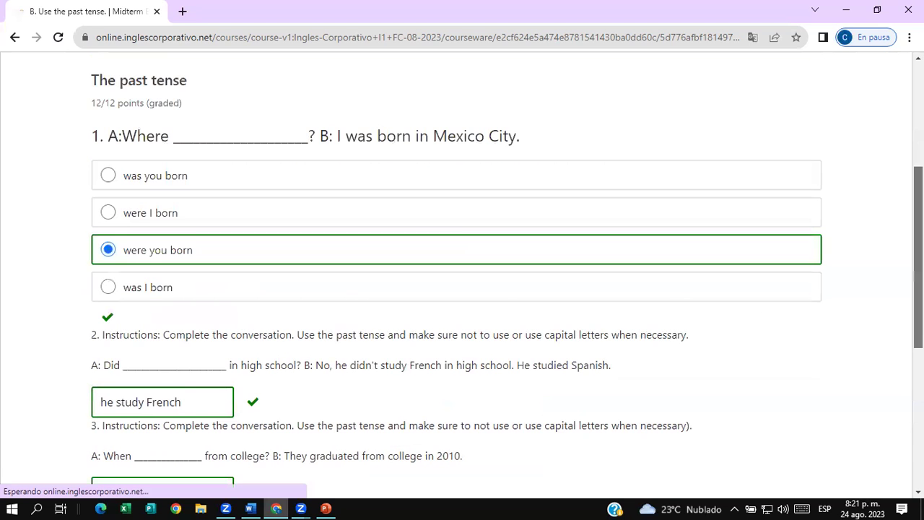
scroll(417, 171, up, 3)
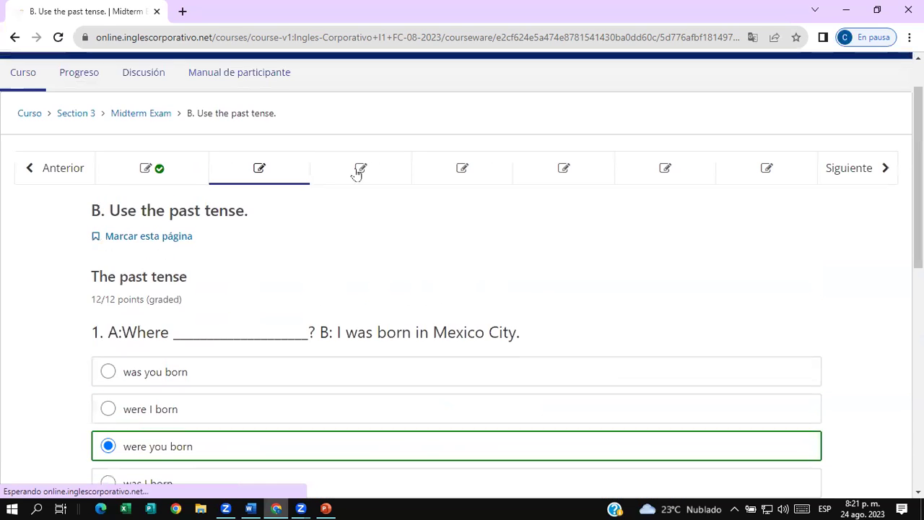
click(358, 169)
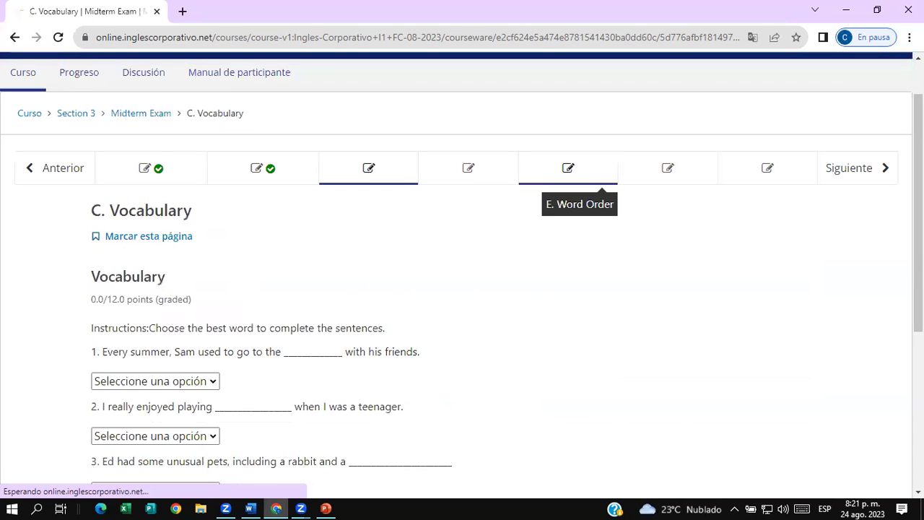
Choose "beach" as the answer to vocabulary question 1 about where Sam used to go every summer
scroll(462, 288, down, 1)
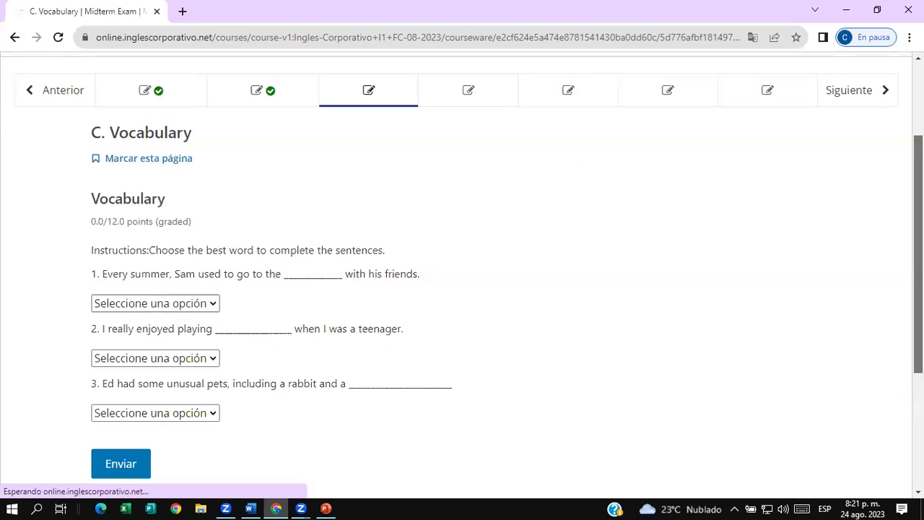
scroll(462, 288, down, 1)
scroll(469, 277, up, 1)
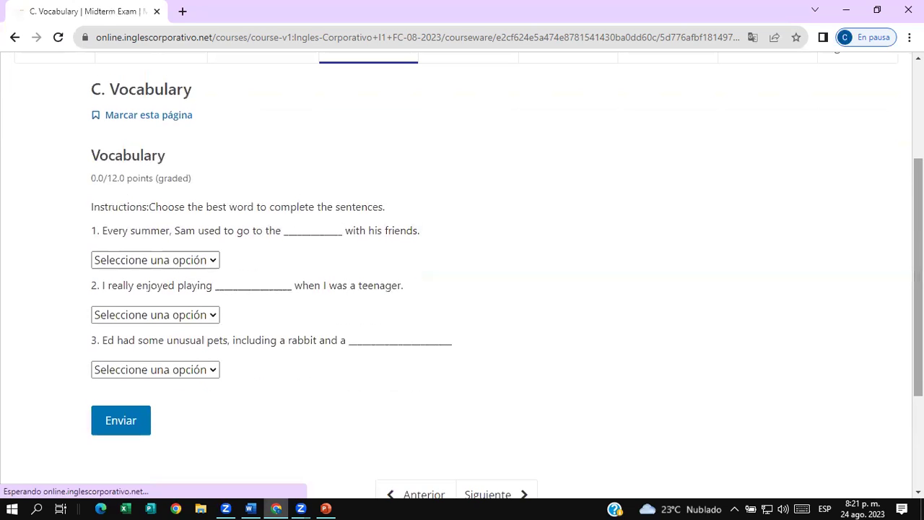
scroll(469, 276, down, 1)
scroll(457, 163, down, 1)
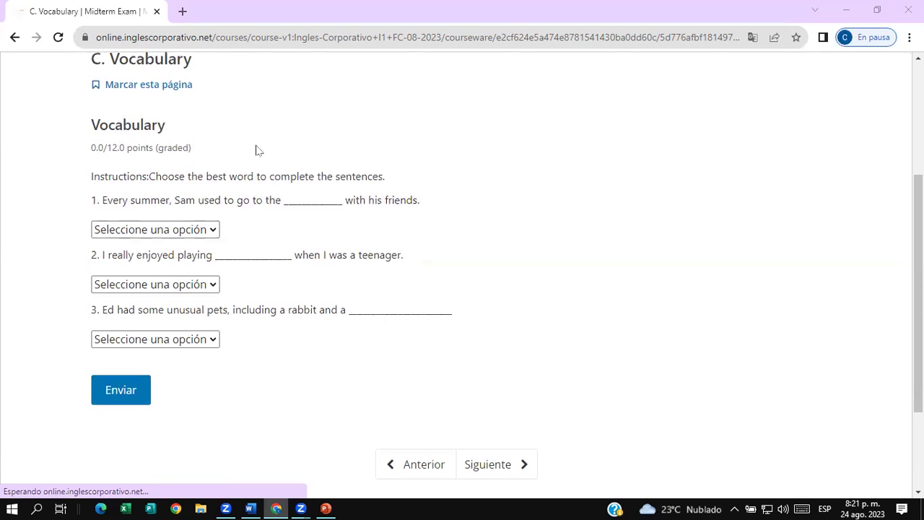
click(213, 231)
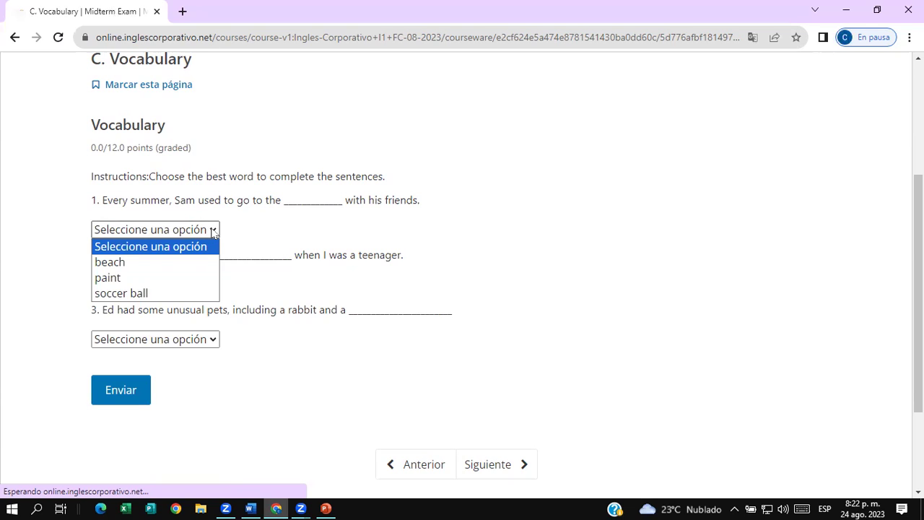
click(141, 265)
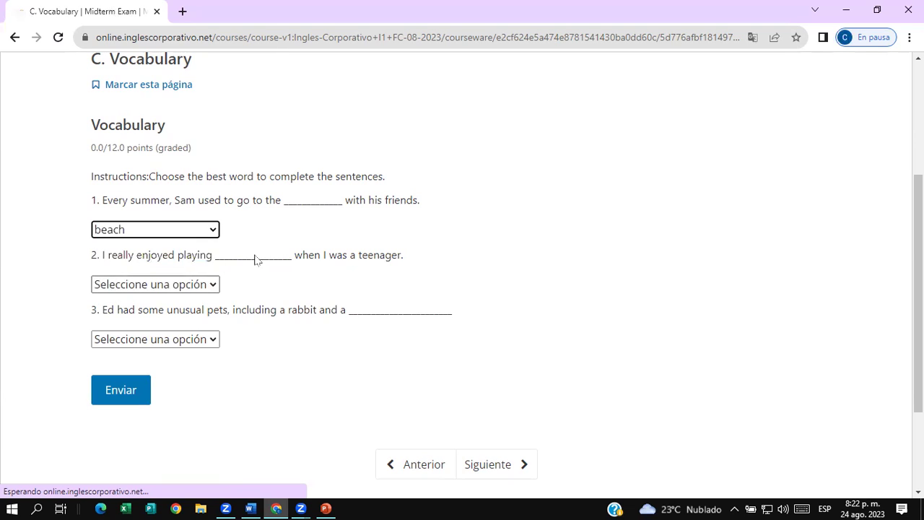
Choose "chess" for vocabulary question 2 and "snake" for question 3
click(214, 285)
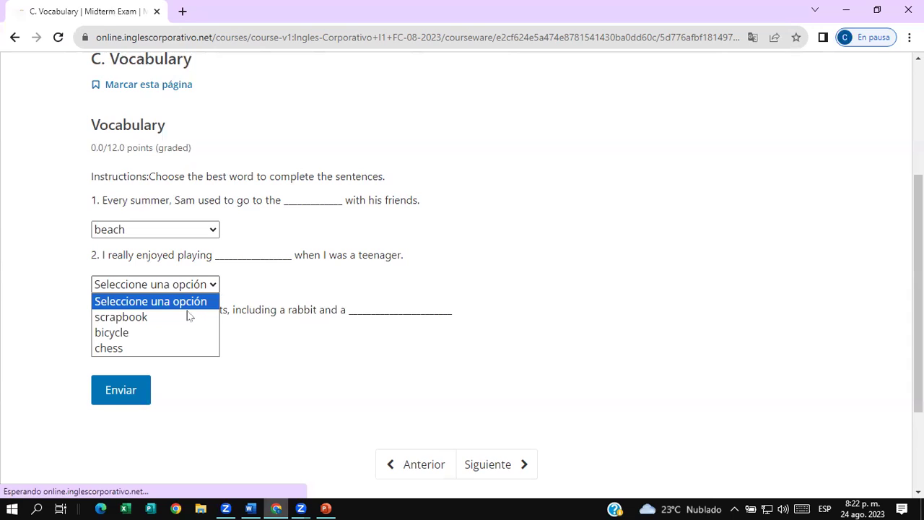
click(108, 348)
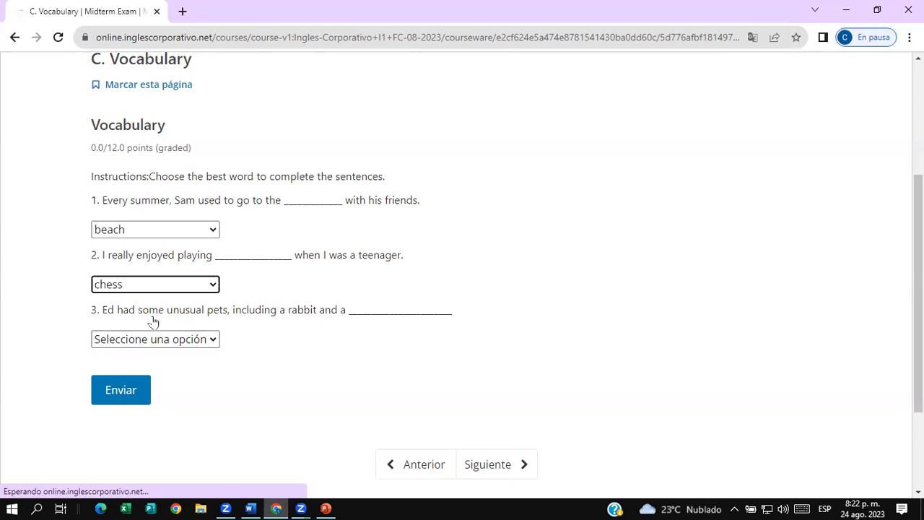
click(214, 341)
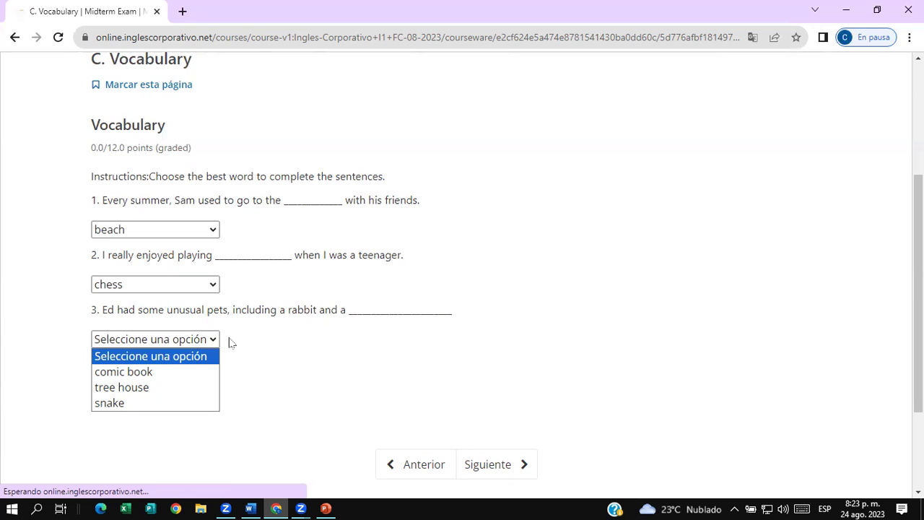
click(122, 402)
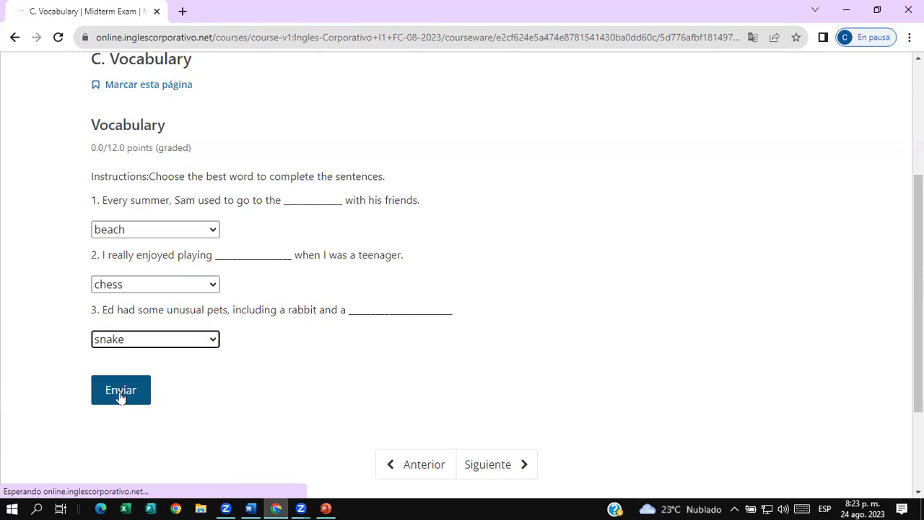
Submit the vocabulary answers and open exam section "D. Used to"
click(121, 394)
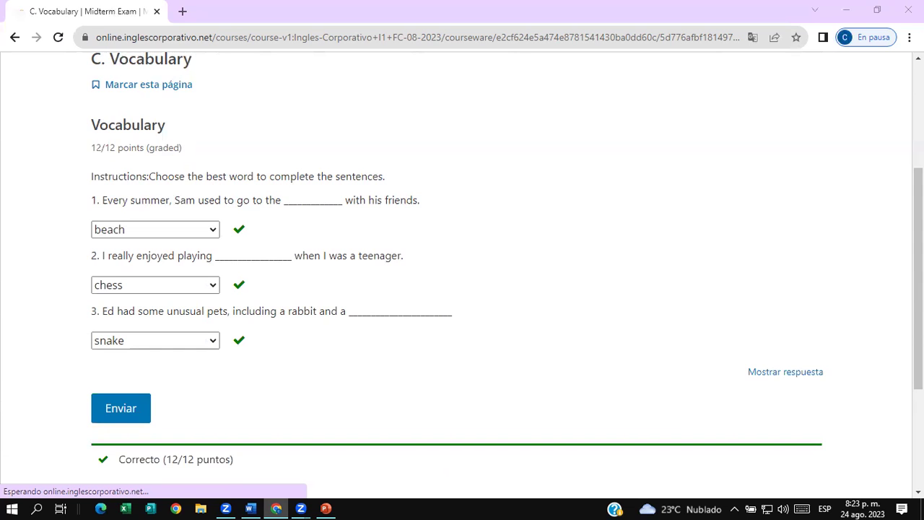
scroll(480, 179, up, 2)
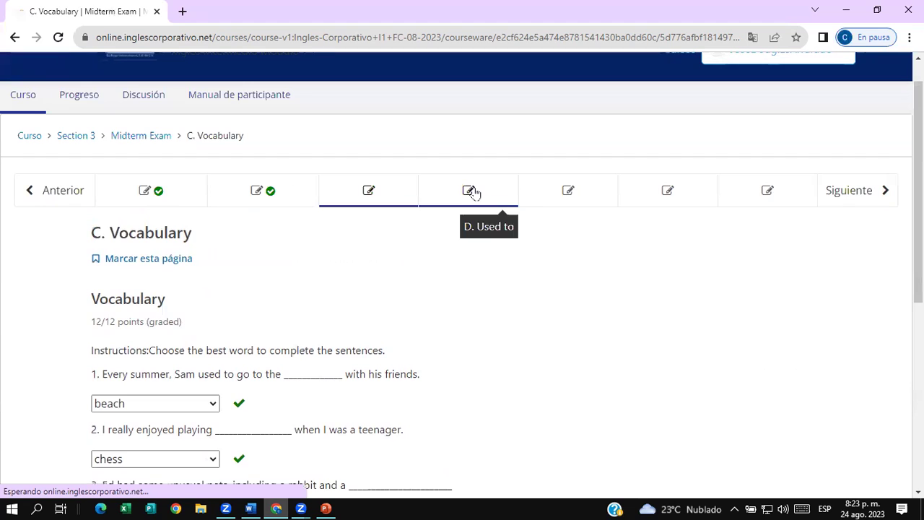
click(473, 192)
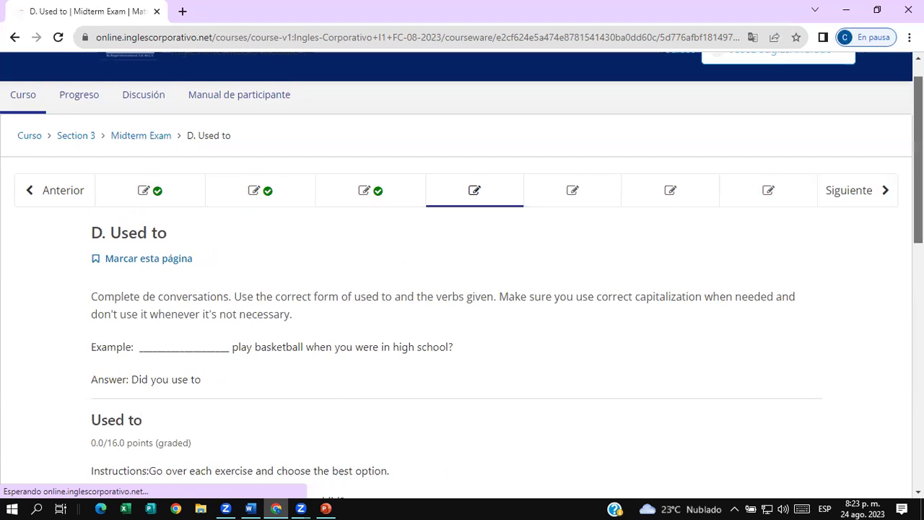
Read the "Used to" instructions and fill in the blank of question 1 with "Did you use to"
scroll(462, 289, down, 2)
scroll(462, 289, down, 1)
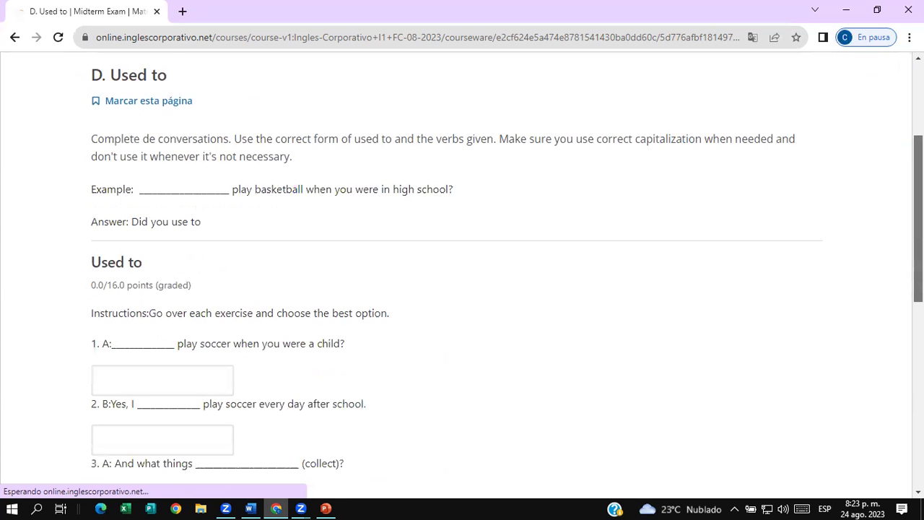
scroll(462, 289, down, 1)
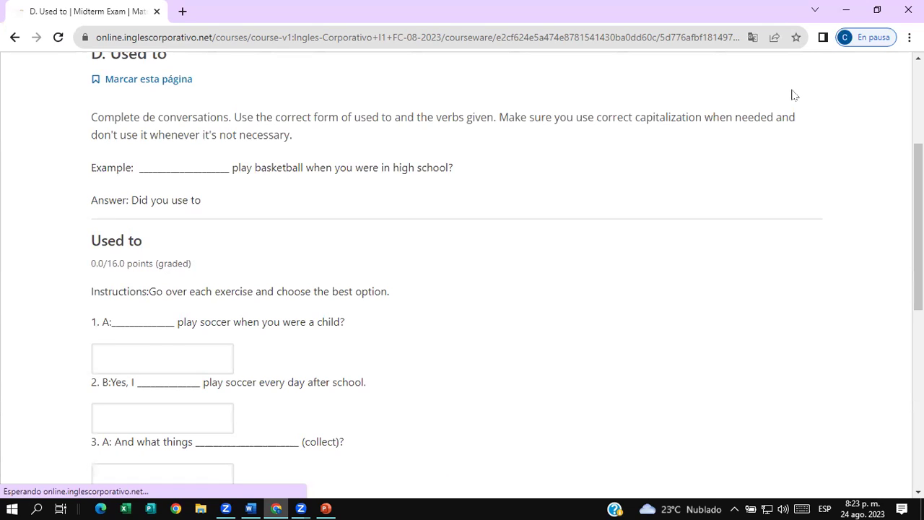
drag(780, 80, 794, 119)
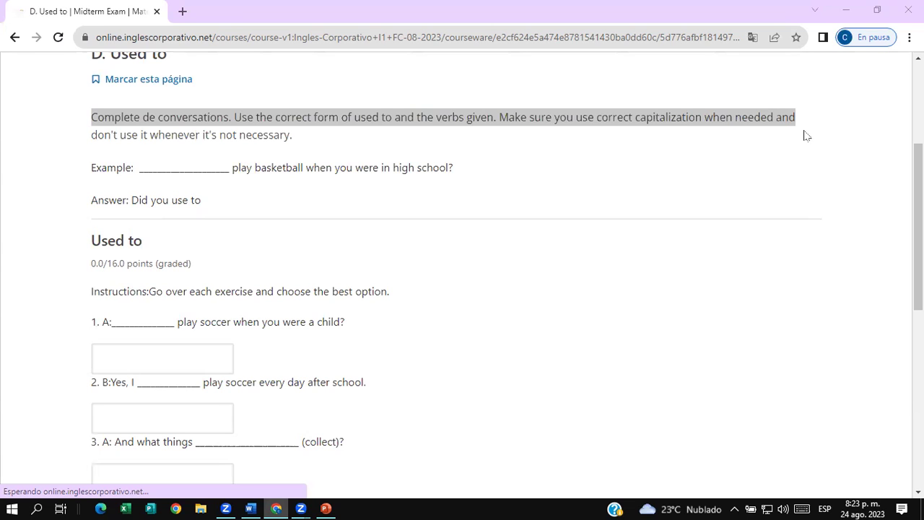
scroll(462, 274, down, 1)
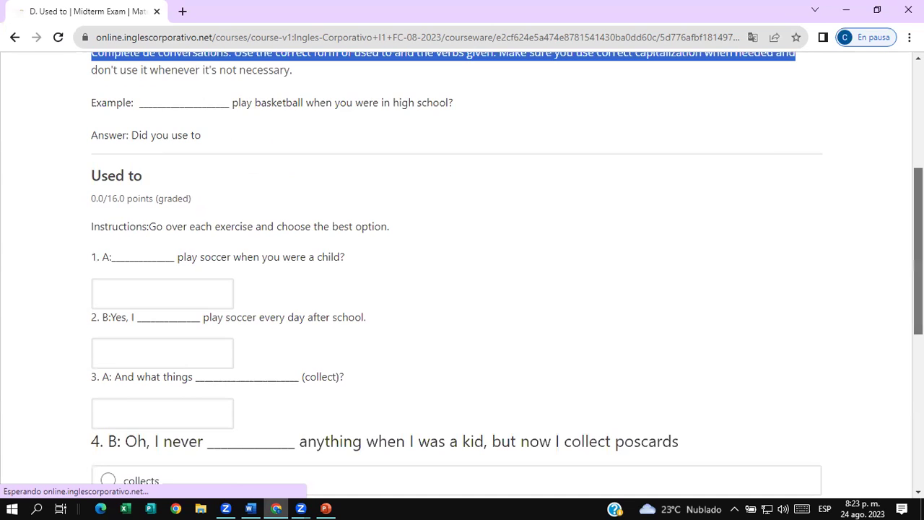
scroll(462, 275, down, 1)
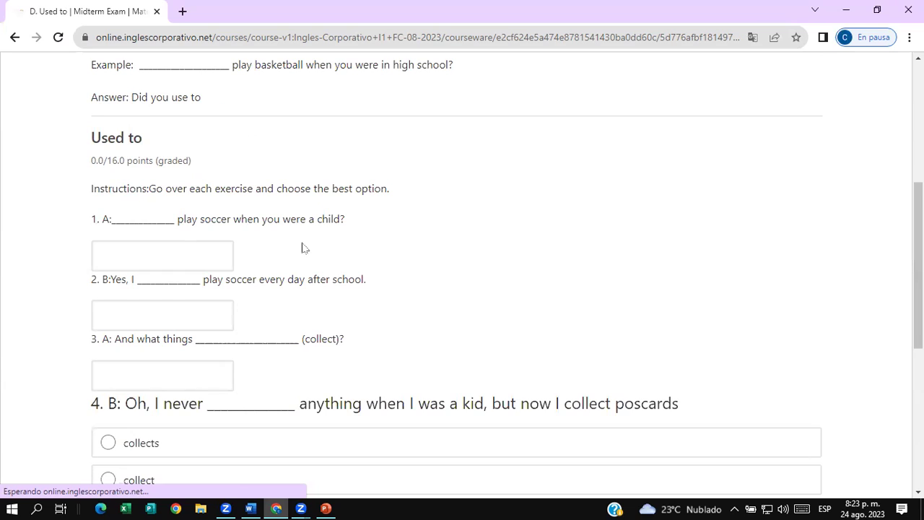
click(131, 250)
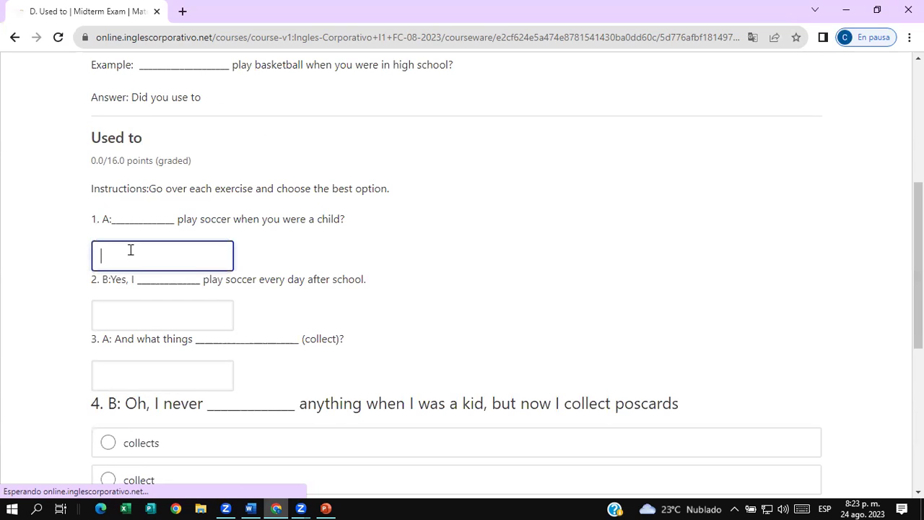
text(Did you use)
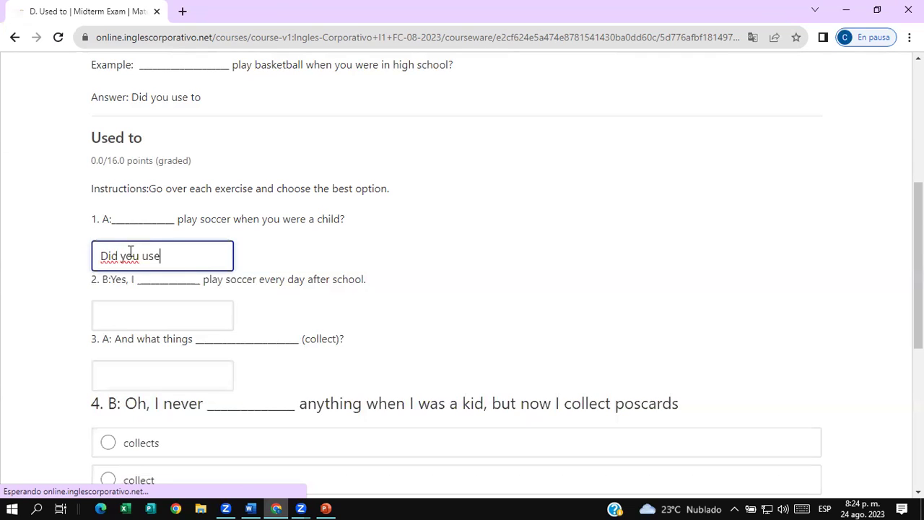
text( to)
Fill in "used to" for question 2 and "did you use to" for question 3 of the "Used to" section
click(152, 309)
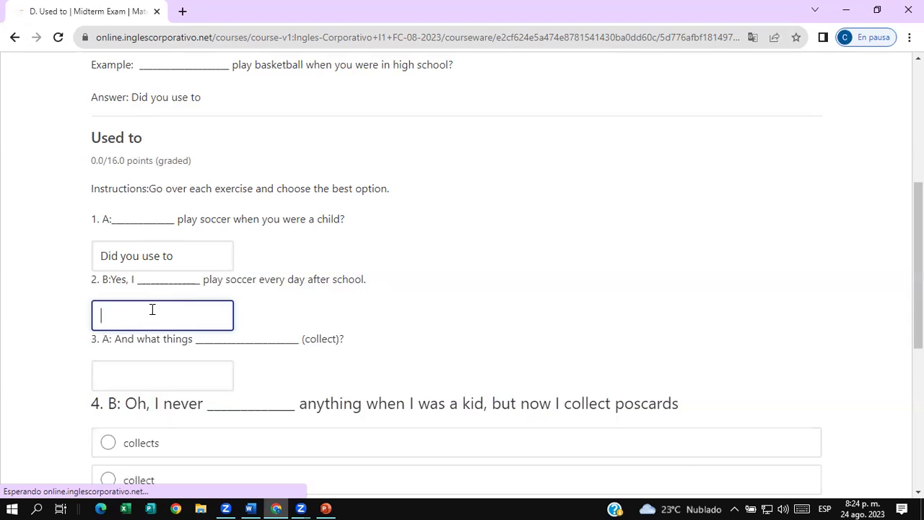
text(used to)
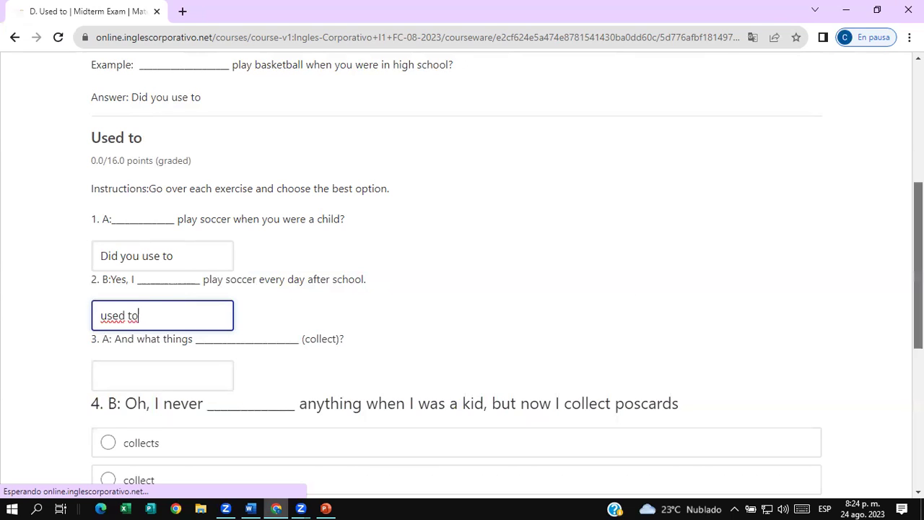
scroll(462, 275, down, 2)
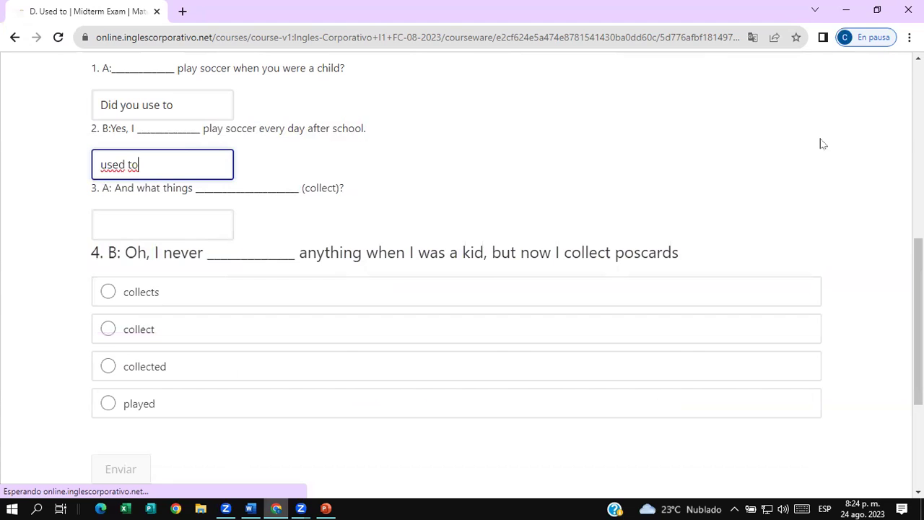
click(158, 236)
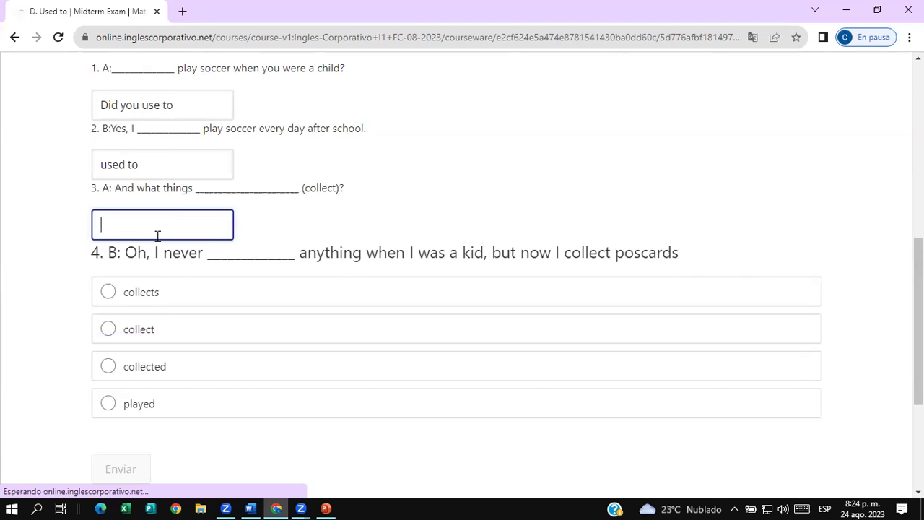
text(did you use to)
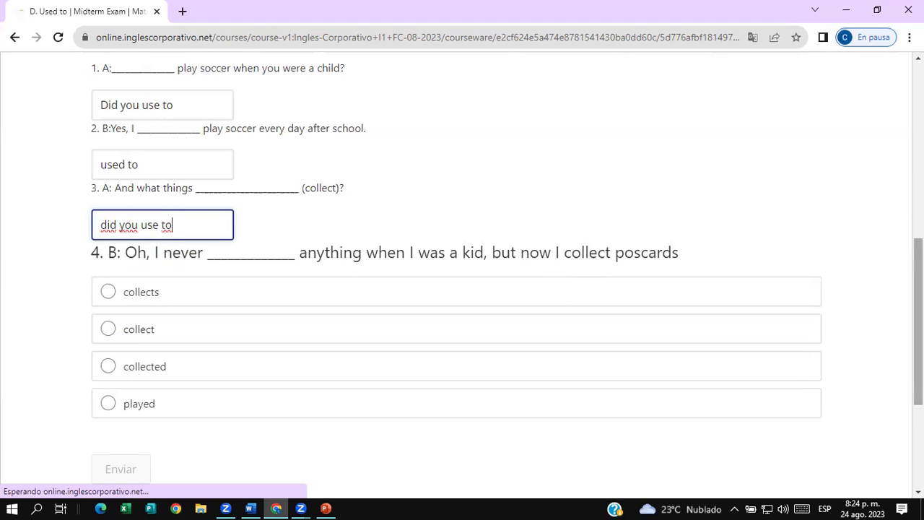
Choose "collected" as the answer to question 4 of the "Used to" section
scroll(506, 267, down, 1)
scroll(462, 267, down, 1)
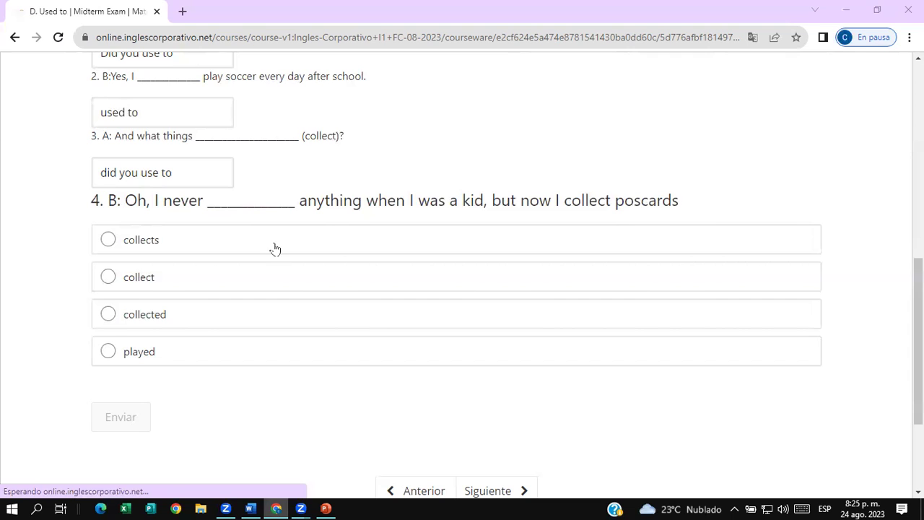
click(109, 315)
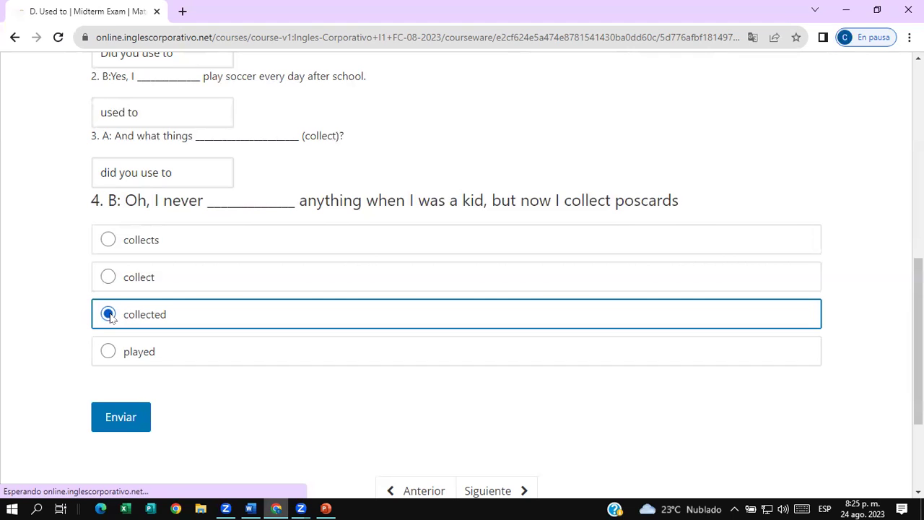
Submit the "Used to" answers and open exam section "E. Word Order"
click(119, 418)
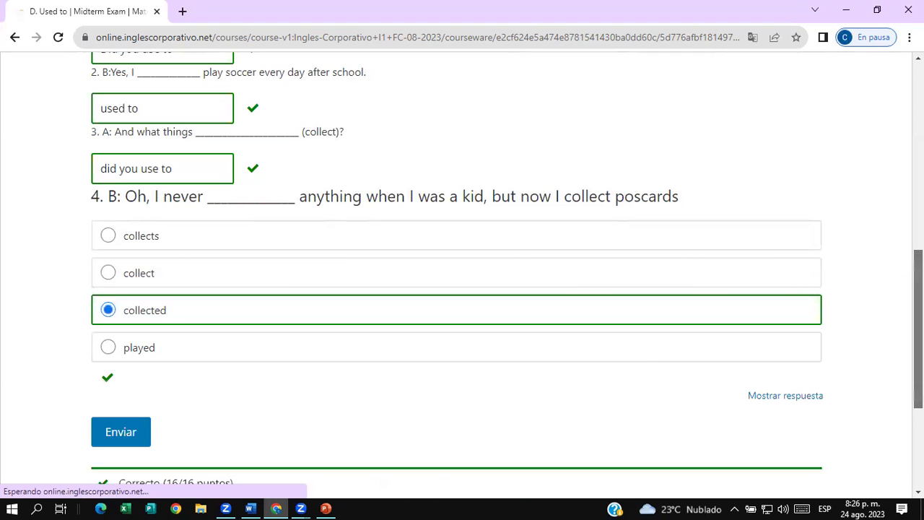
scroll(461, 274, down, 2)
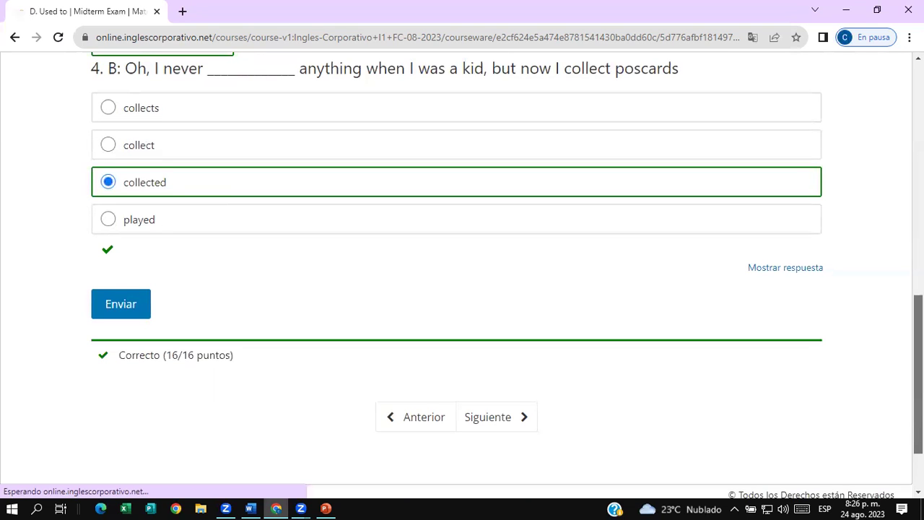
scroll(565, 238, up, 1)
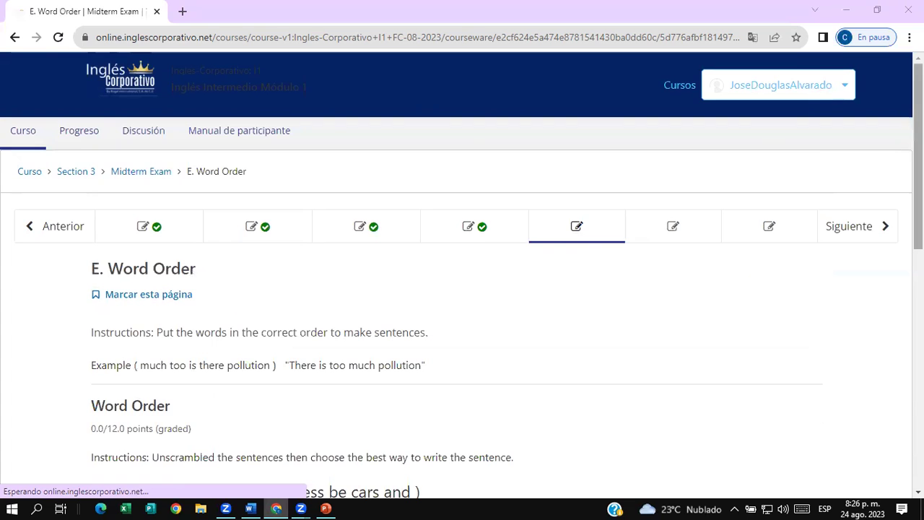
Read the Word Order instructions, highlighting the scrambled example words and the solved sentence "There is too much pollution"
scroll(462, 289, down, 1)
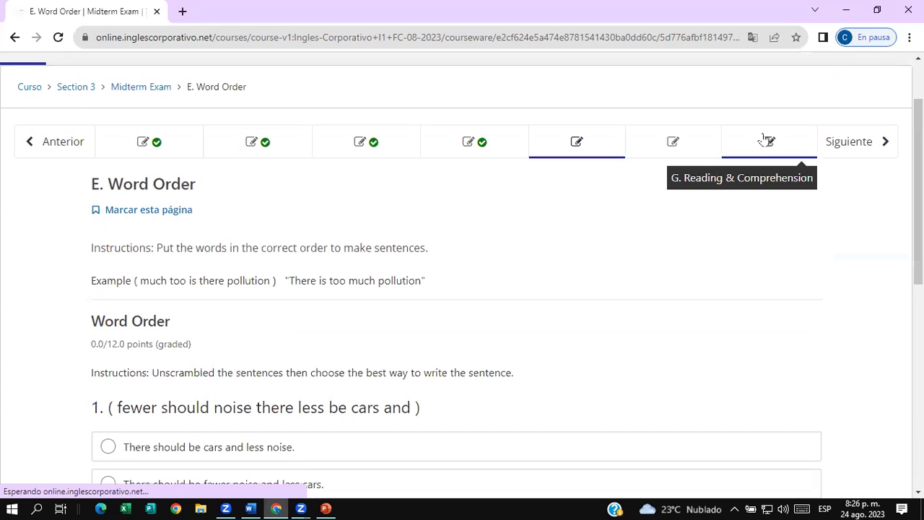
scroll(462, 289, down, 1)
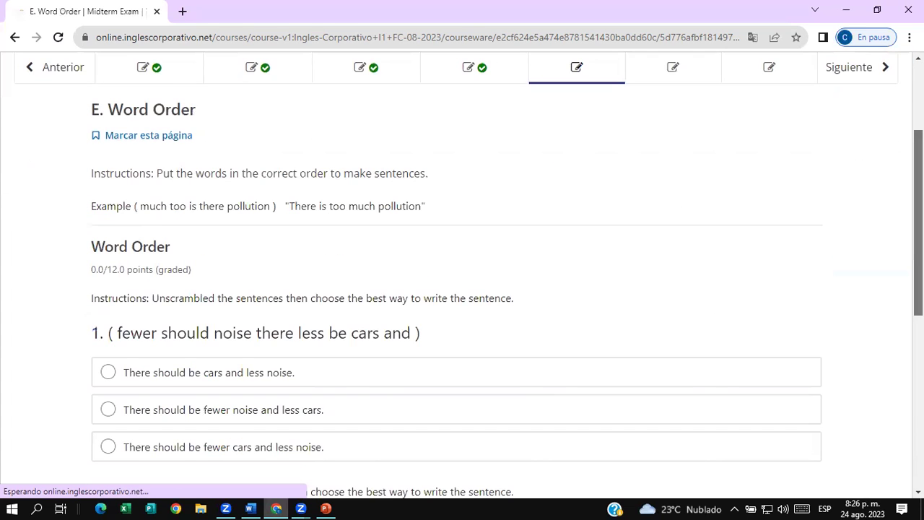
scroll(462, 289, down, 1)
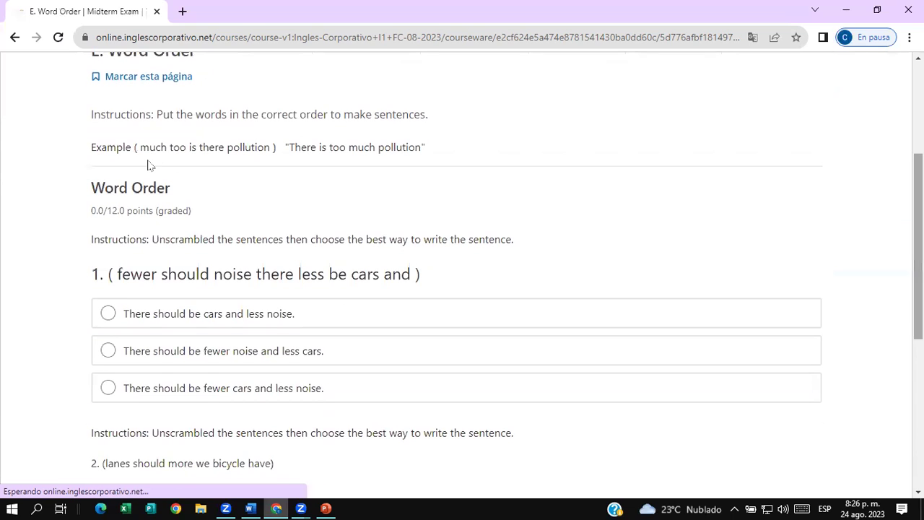
drag(138, 148, 273, 151)
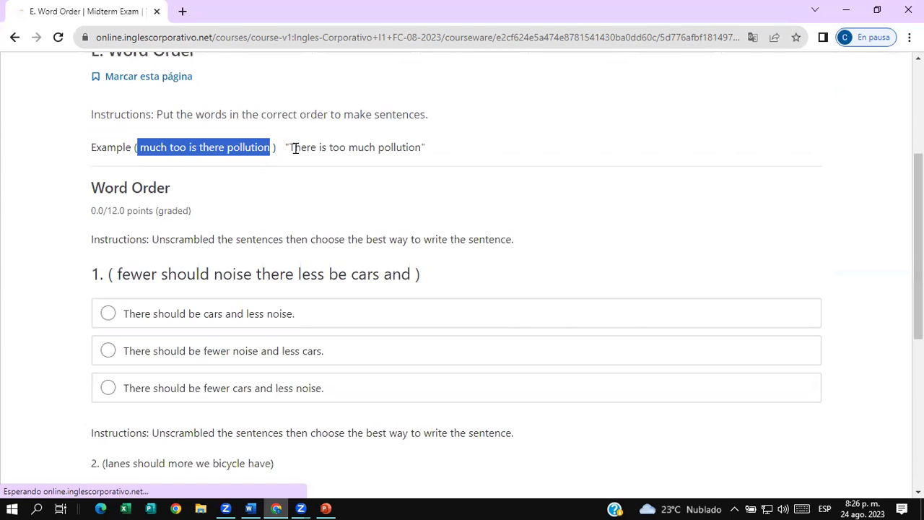
drag(290, 147, 445, 162)
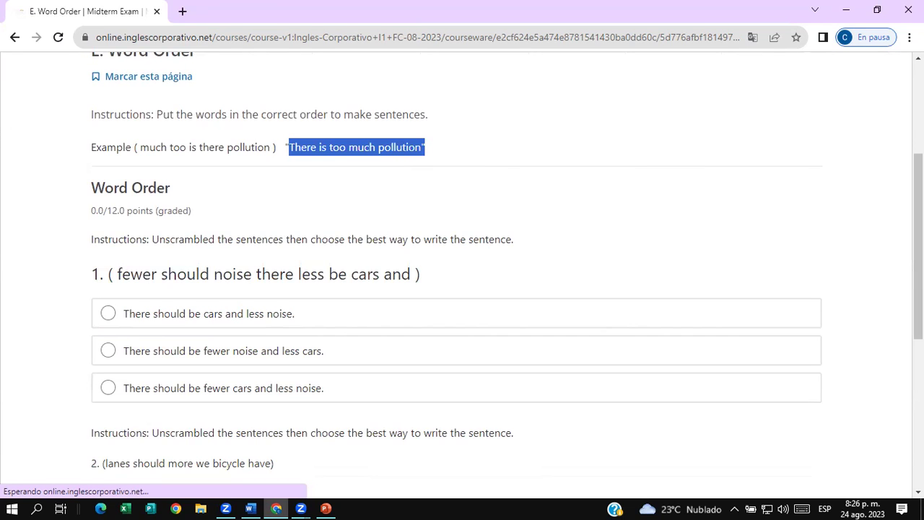
Highlight the instruction above Word Order question 1 and choose "There should be fewer cars and less noise." as its answer
key(Down)
key(Down)
key(Down)
key(Down)
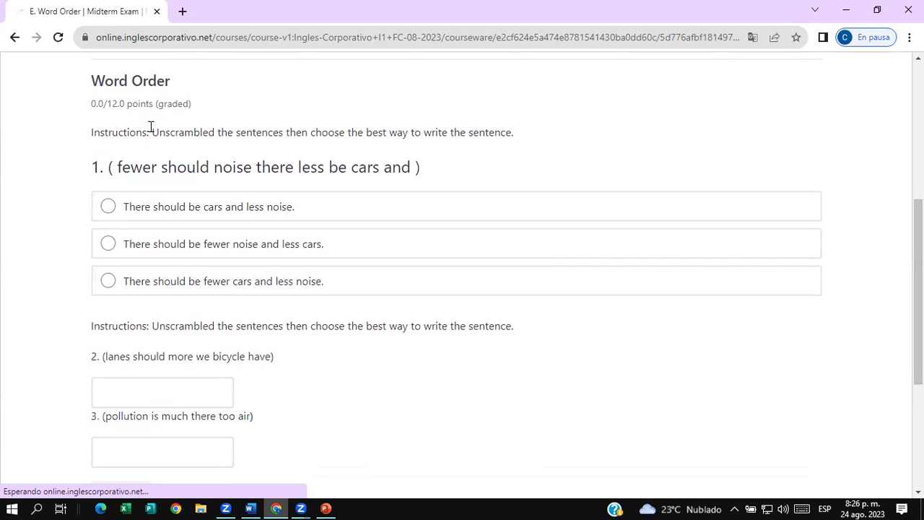
drag(224, 132, 150, 132)
shift+click(366, 133)
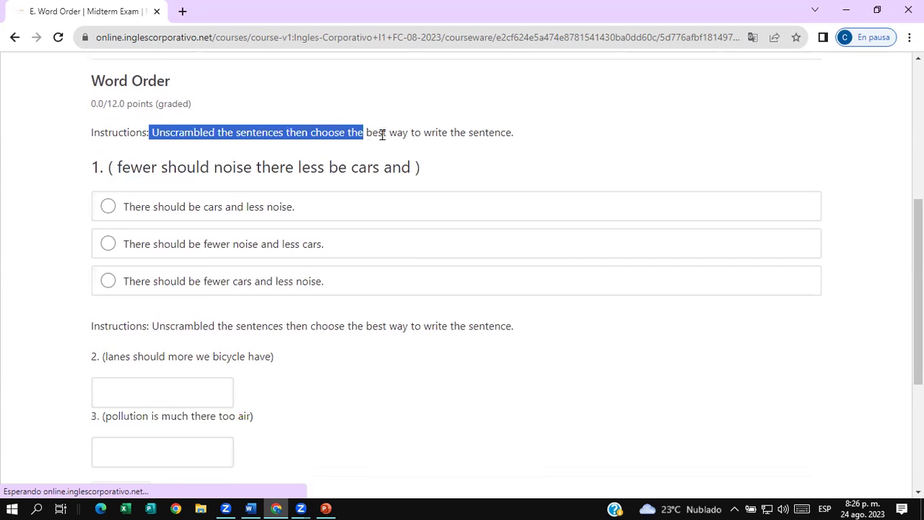
shift+click(426, 136)
shift+click(522, 134)
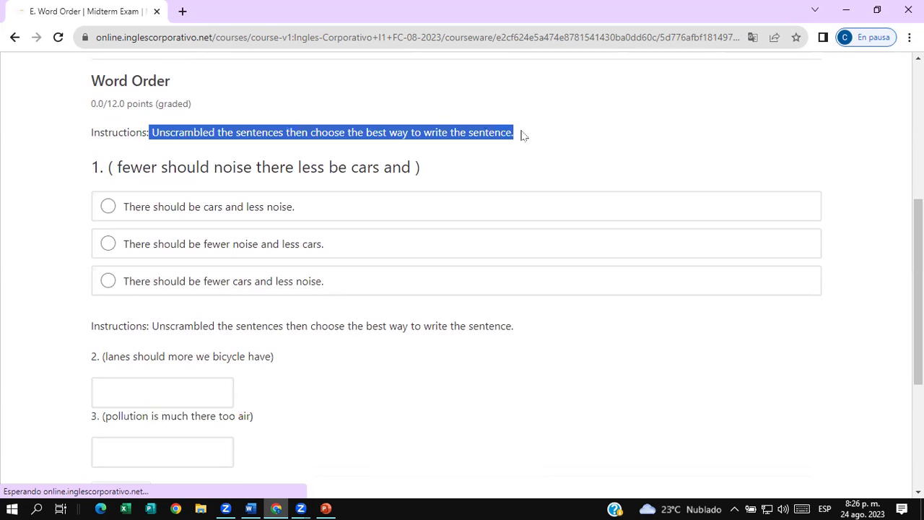
drag(918, 289, 918, 313)
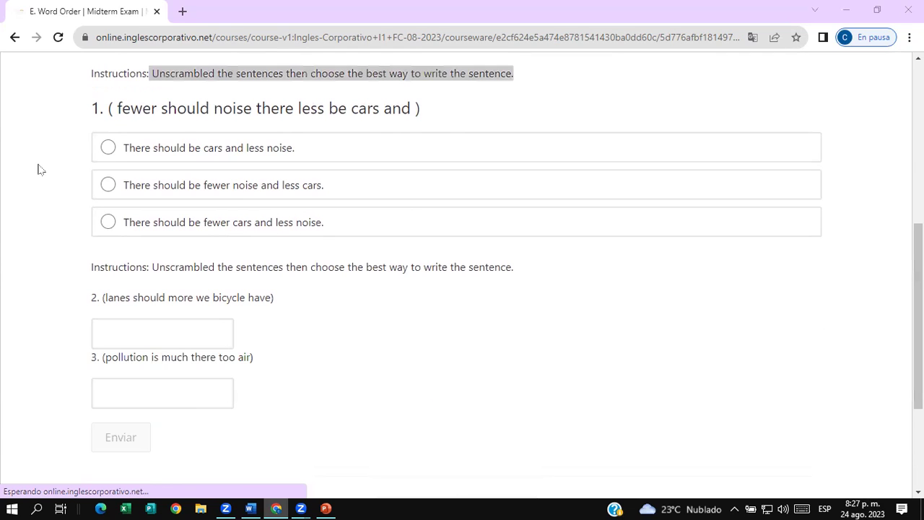
click(107, 223)
Answer Word Order question 2 with the unscrambled sentence "We should have more bicycle lanes"
scroll(462, 268, down, 1)
scroll(462, 267, down, 1)
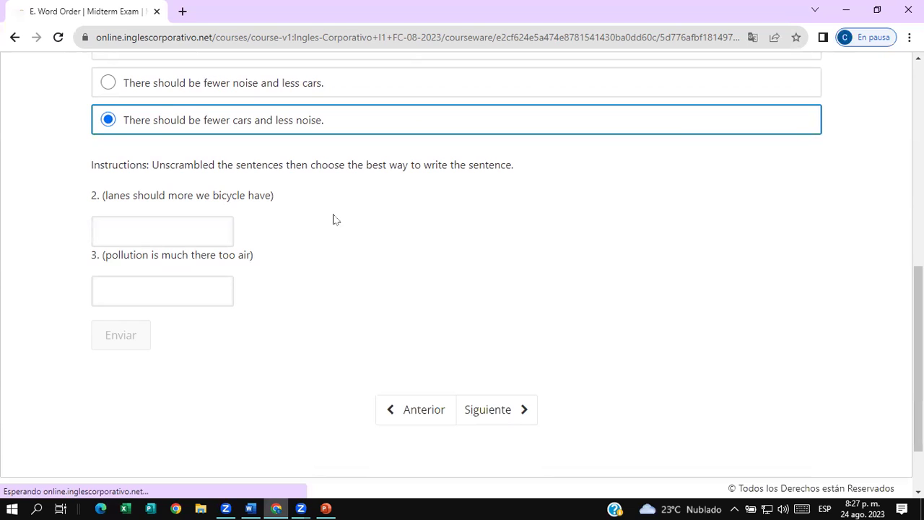
click(153, 223)
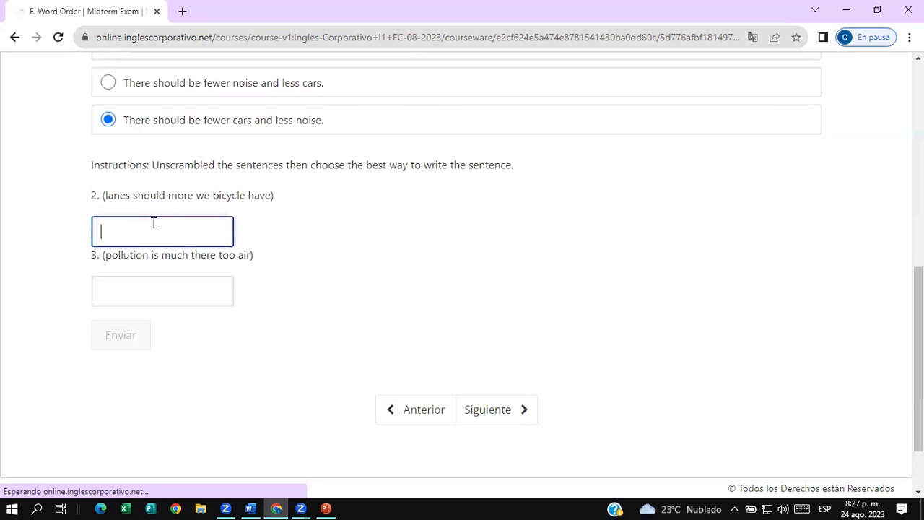
text(We)
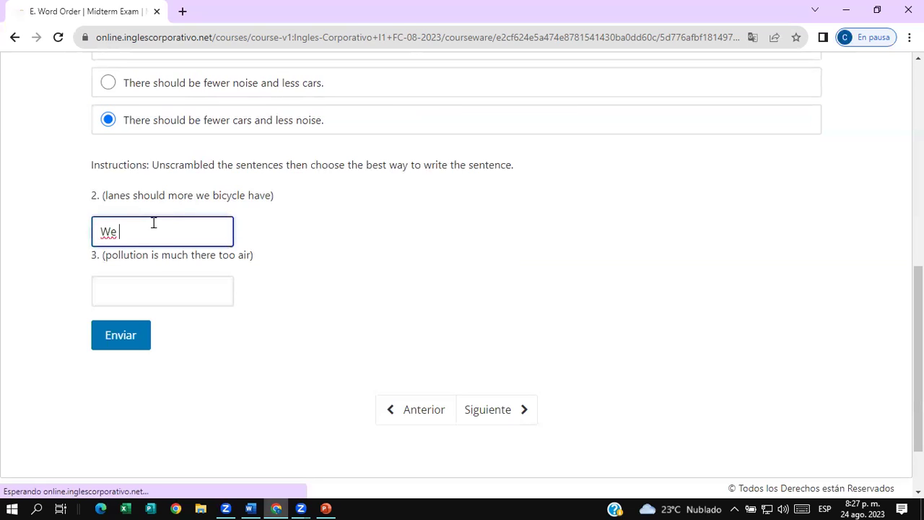
text( should have mmor)
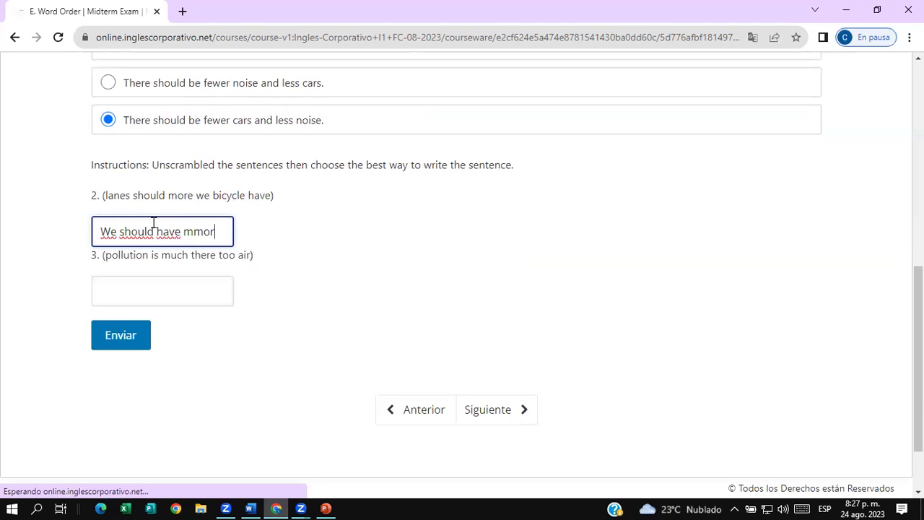
key(BackSpace)
key(BackSpace)
key(BackSpace)
text(ore by)
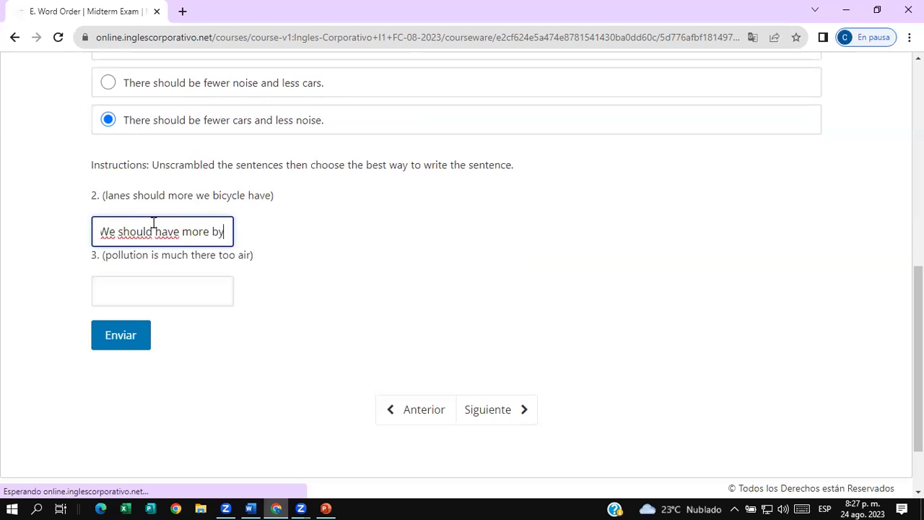
key(BackSpace)
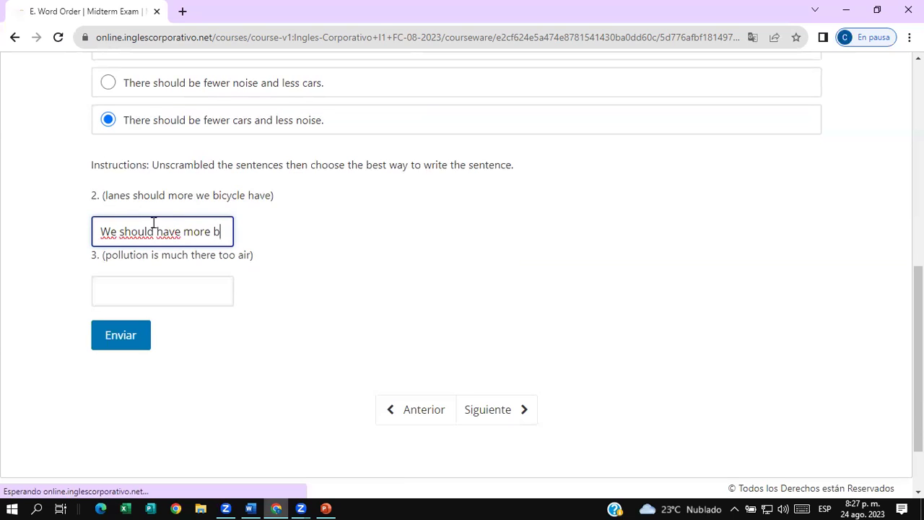
text(icy)
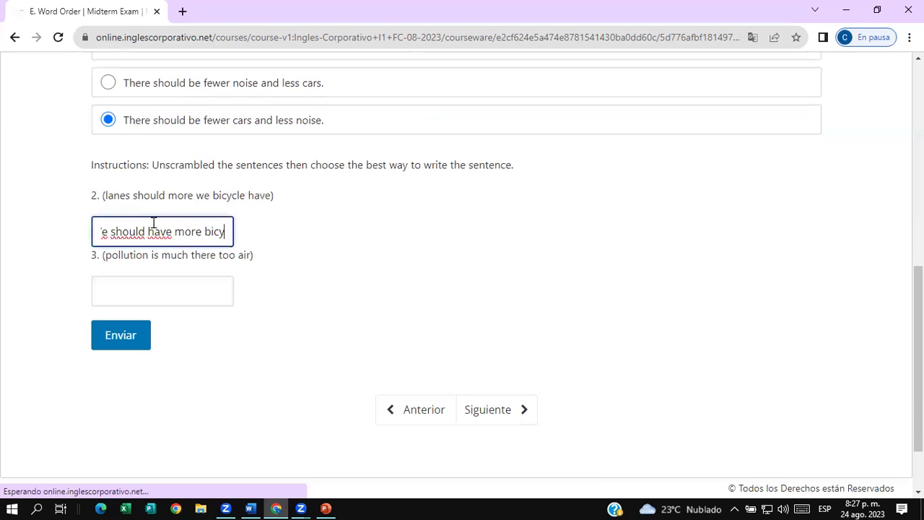
text(cle la)
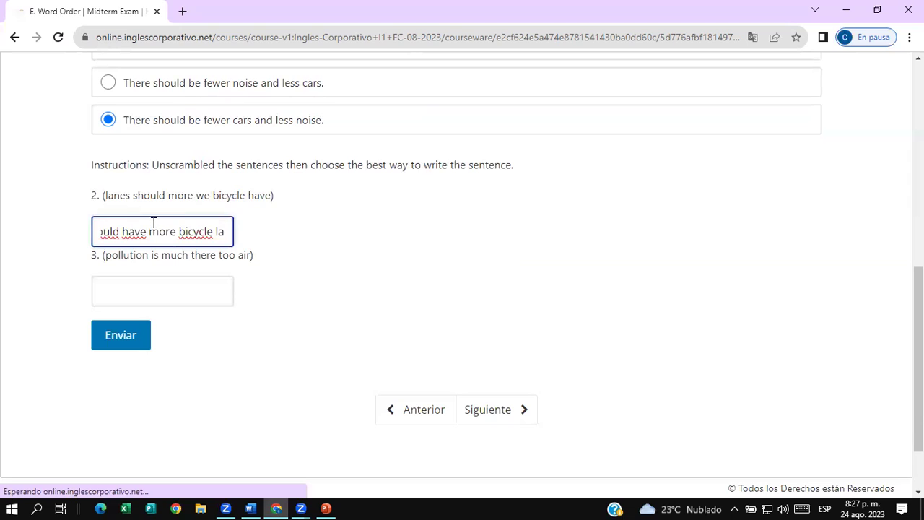
text(nes)
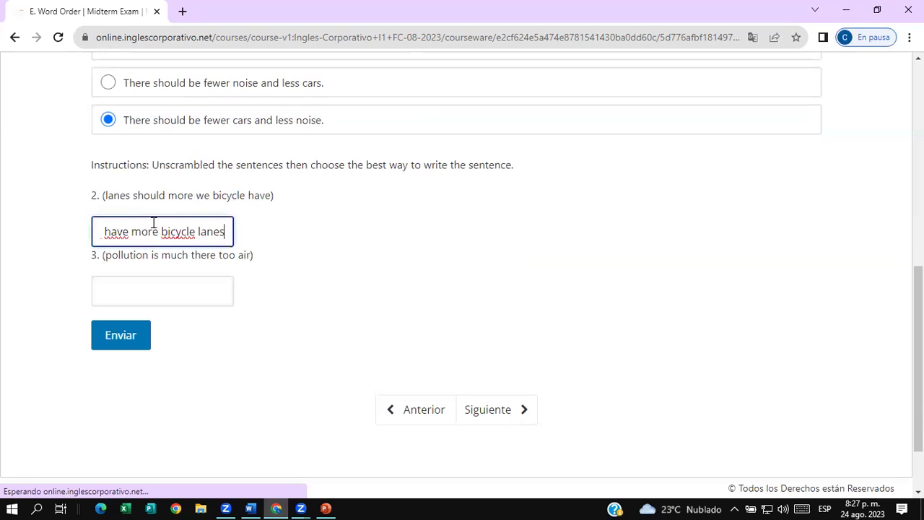
Answer question 3 with "There is too much air pollution" and submit the Word Order section
click(126, 279)
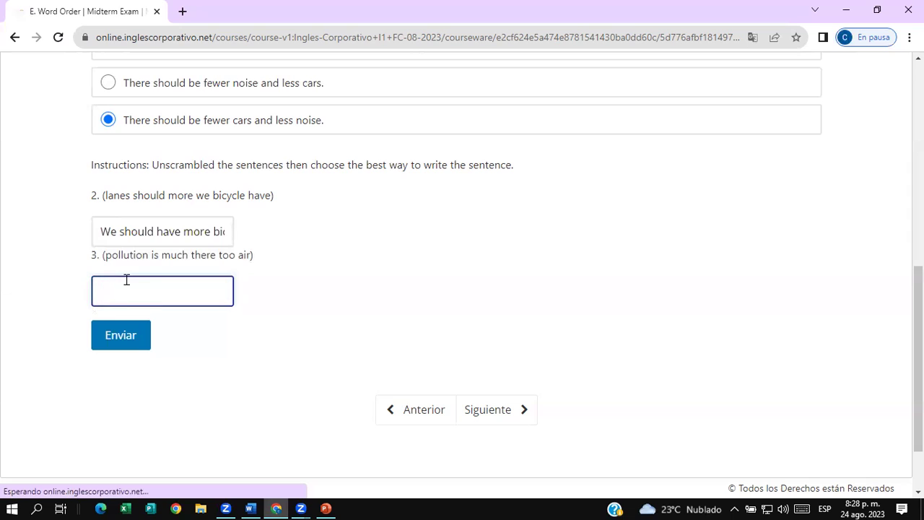
text(There s)
key(BackSpace)
text(is too mu)
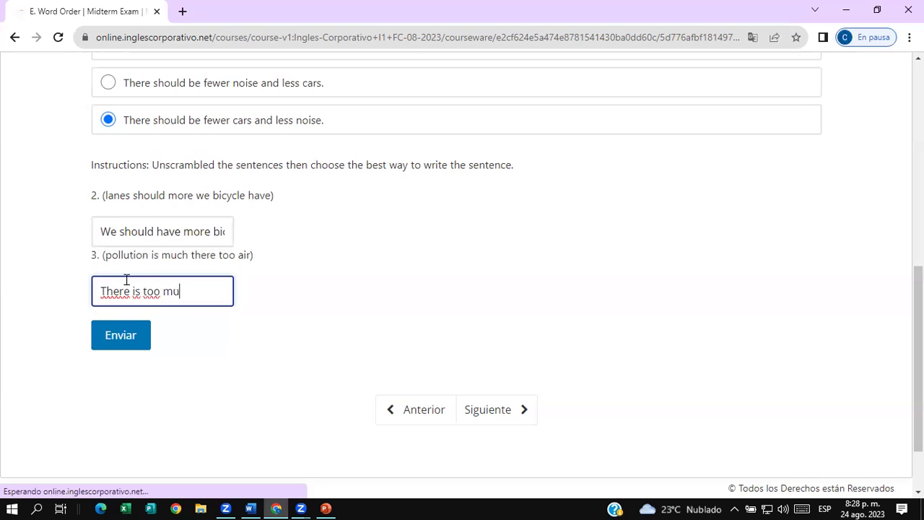
text(ch air pollution)
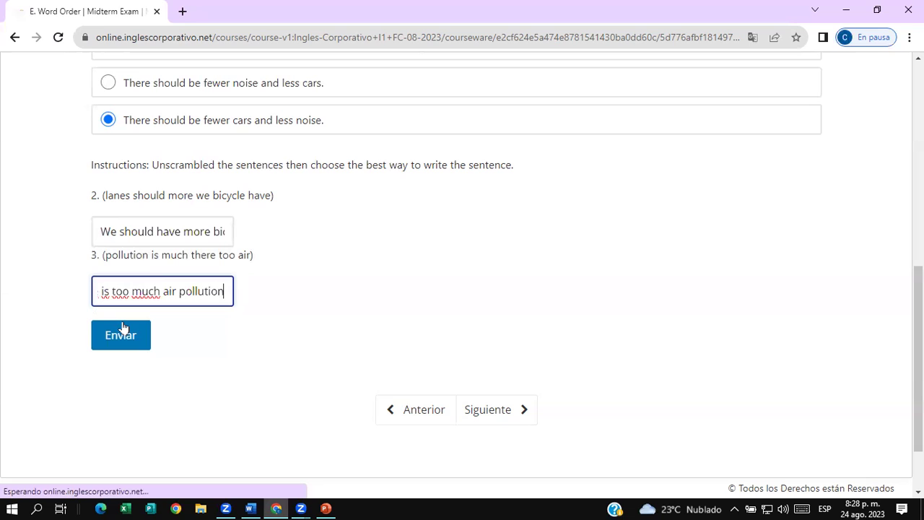
click(122, 336)
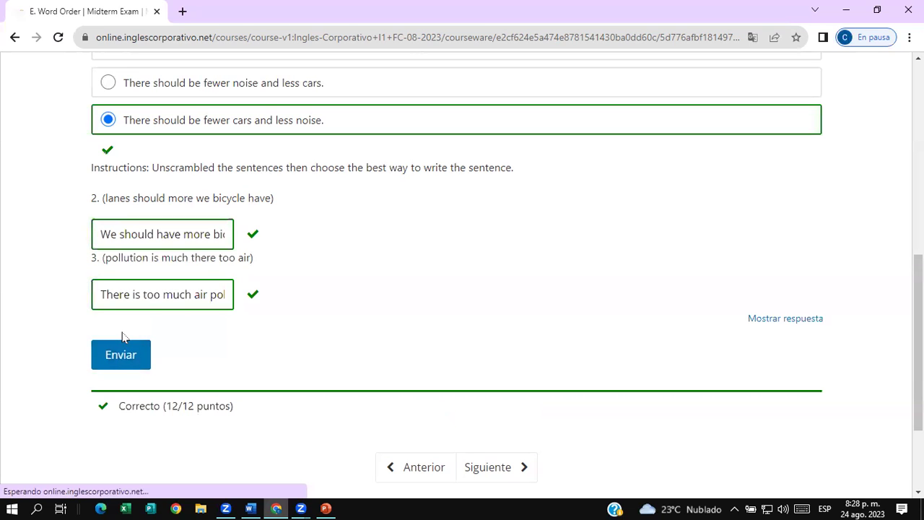
Switch to the PowerPoint class presentation and display slide 21 about using wish with the past tense
click(326, 508)
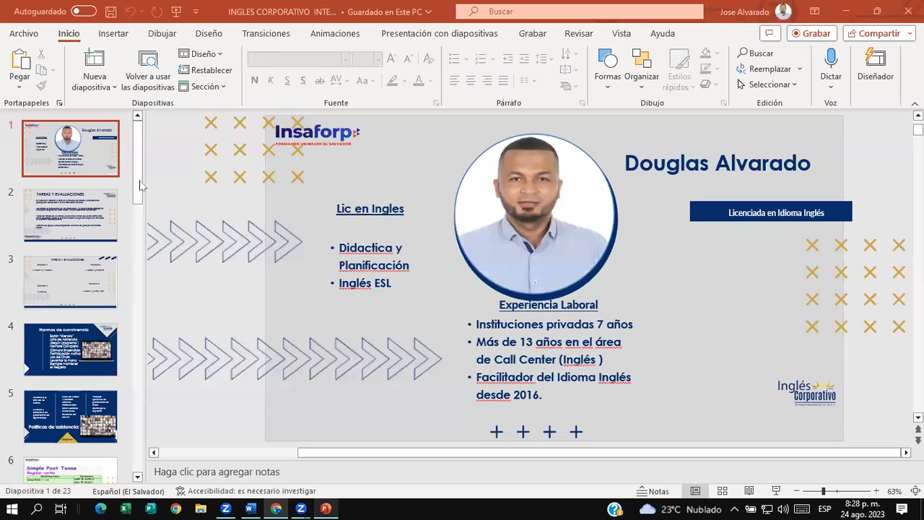
scroll(137, 317, down, 5)
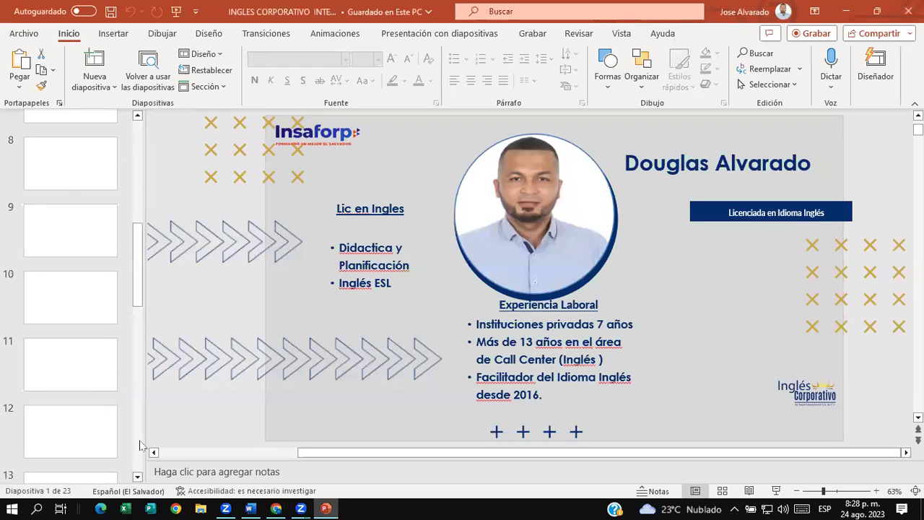
drag(143, 446, 141, 462)
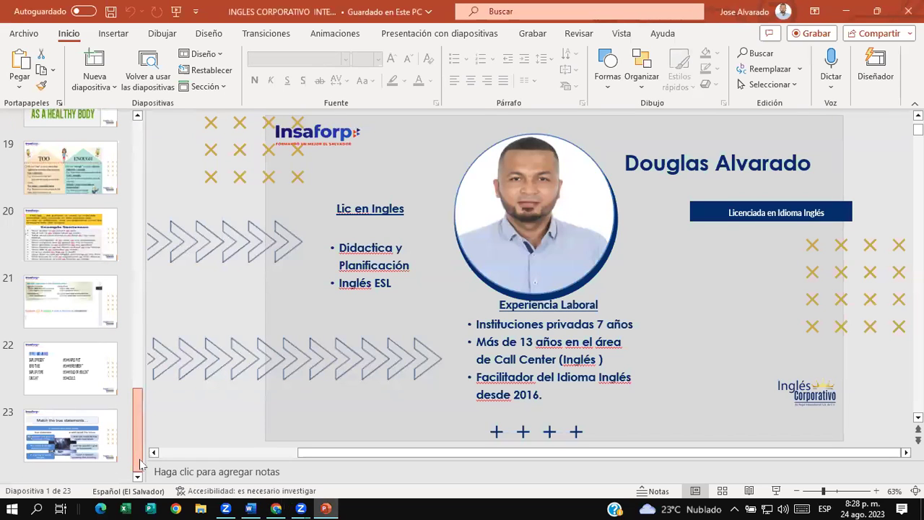
click(86, 313)
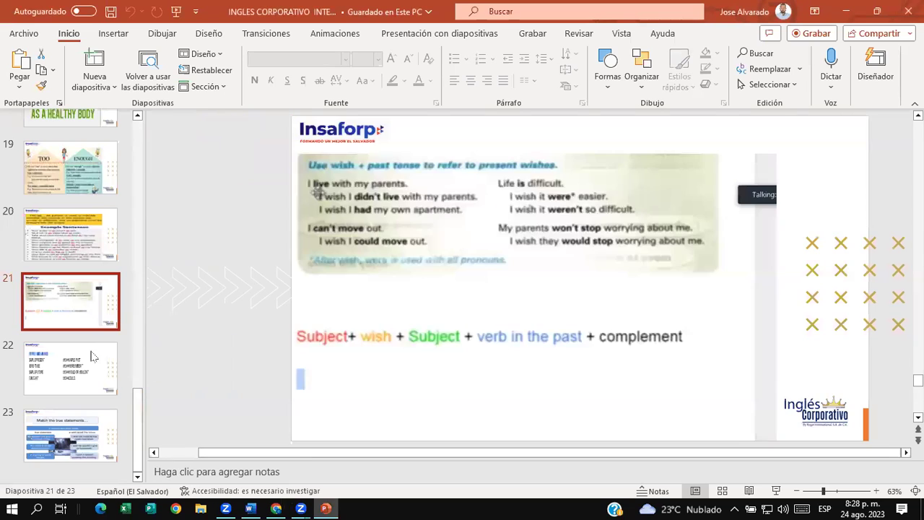